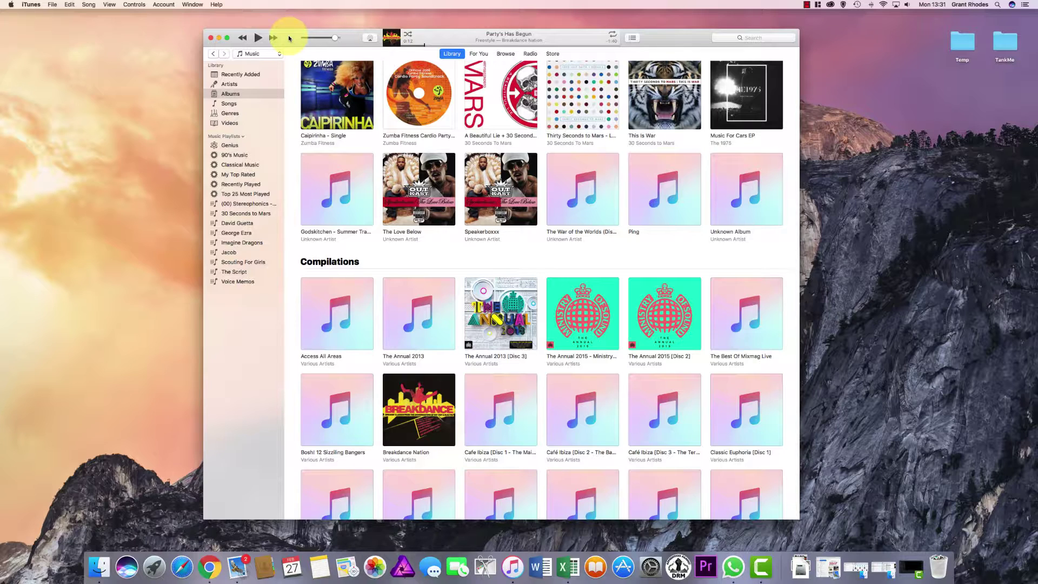
Step: Open the CD import settings from the general preferences and arrange the dialogs beside the library window
{"action": "left_click", "coordinate": [53, 7]}
{"action": "mouse_move", "coordinate": [43, 7]}
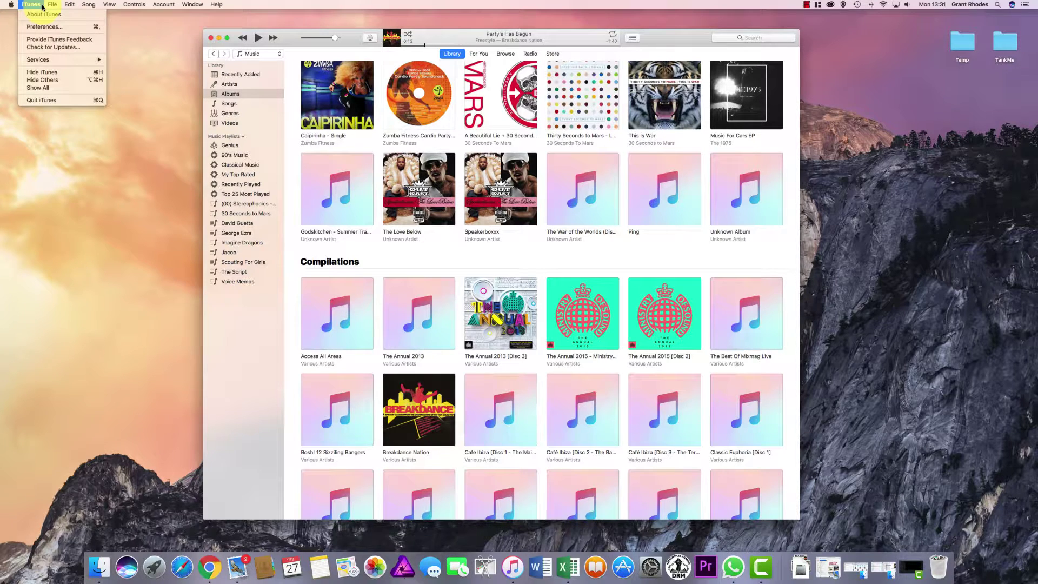
{"action": "left_click", "coordinate": [46, 27]}
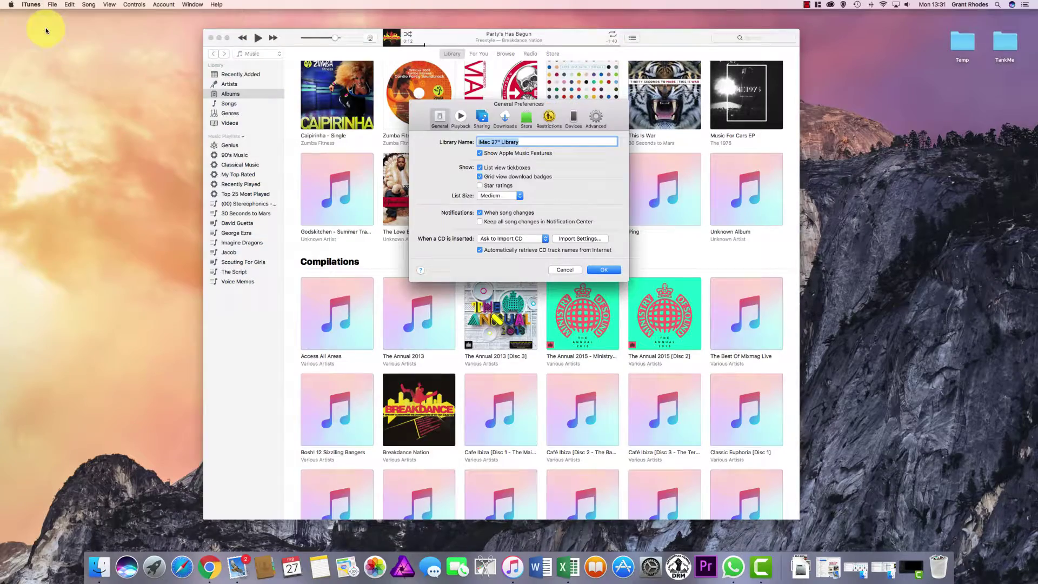
{"action": "left_click_drag", "start_coordinate": [508, 103], "coordinate": [220, 112]}
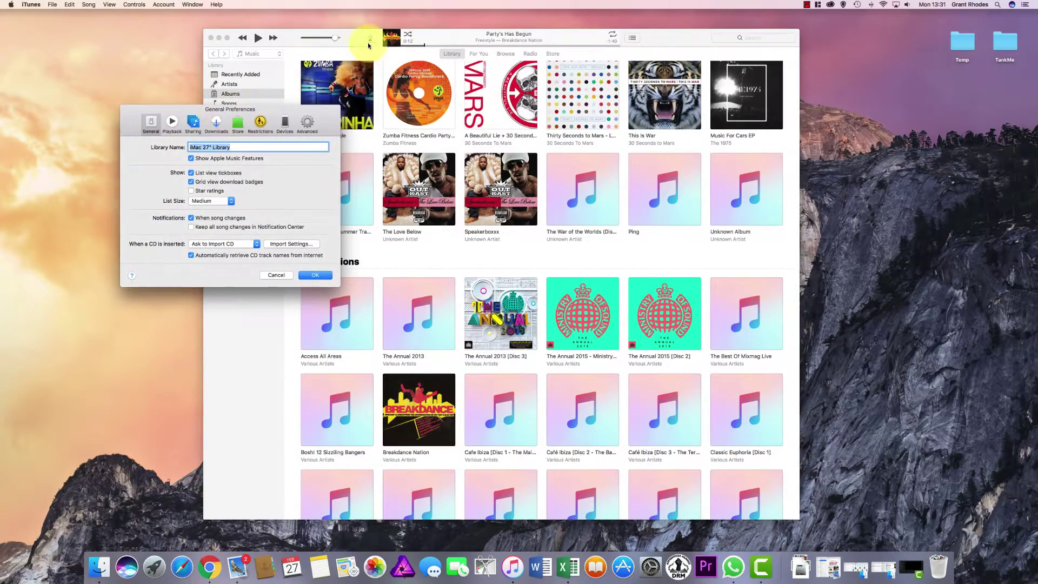
{"action": "left_click_drag", "start_coordinate": [348, 32], "coordinate": [490, 31]}
{"action": "left_click_drag", "start_coordinate": [308, 111], "coordinate": [277, 105]}
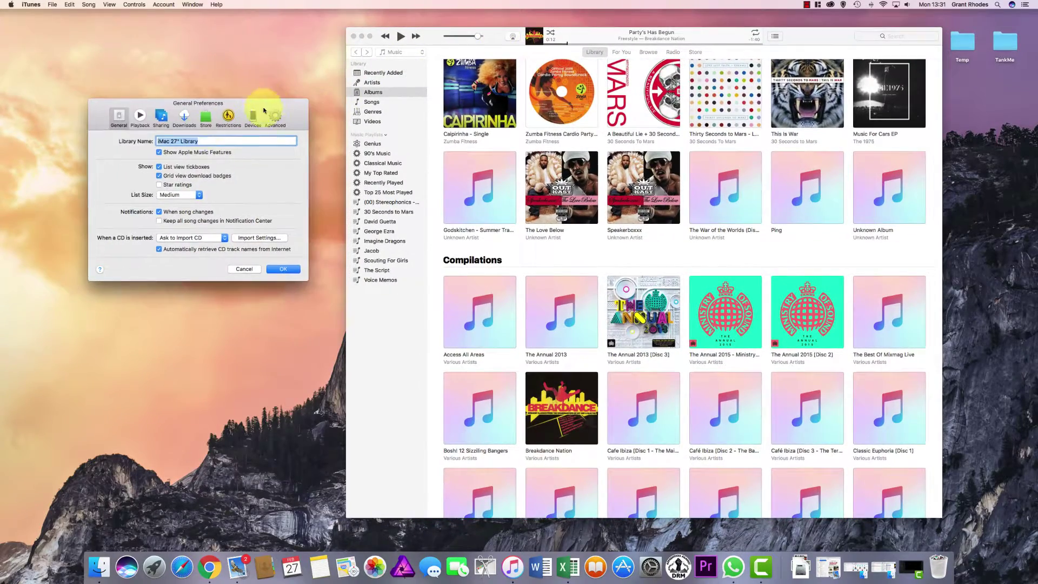
{"action": "left_click", "coordinate": [255, 238]}
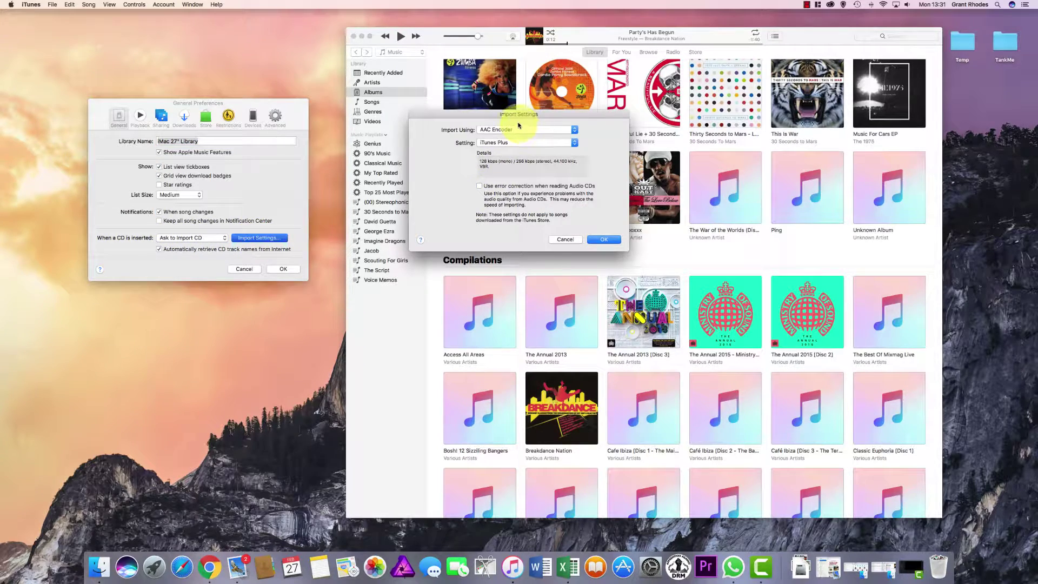
{"action": "left_click_drag", "start_coordinate": [510, 119], "coordinate": [192, 300]}
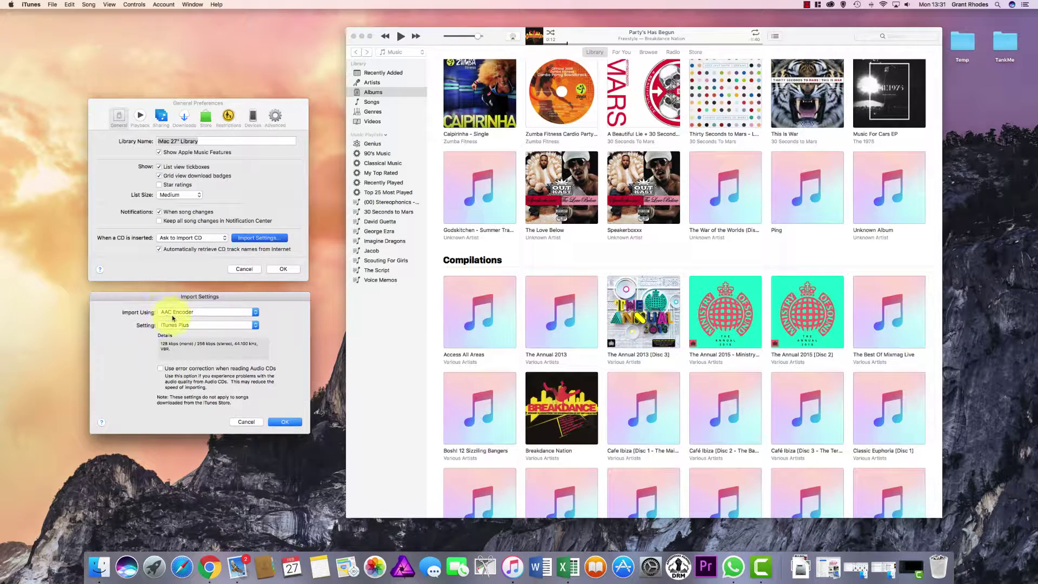
Step: Set the import format to AAC Encoder and accept the import settings and preferences
{"action": "left_click", "coordinate": [190, 313]}
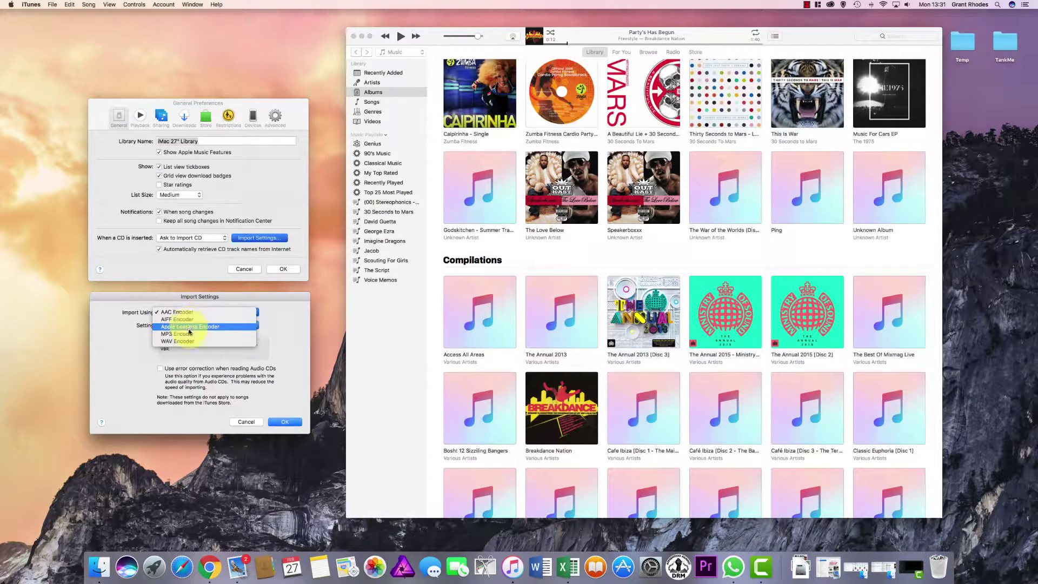
{"action": "left_click", "coordinate": [205, 333]}
{"action": "left_click", "coordinate": [216, 313]}
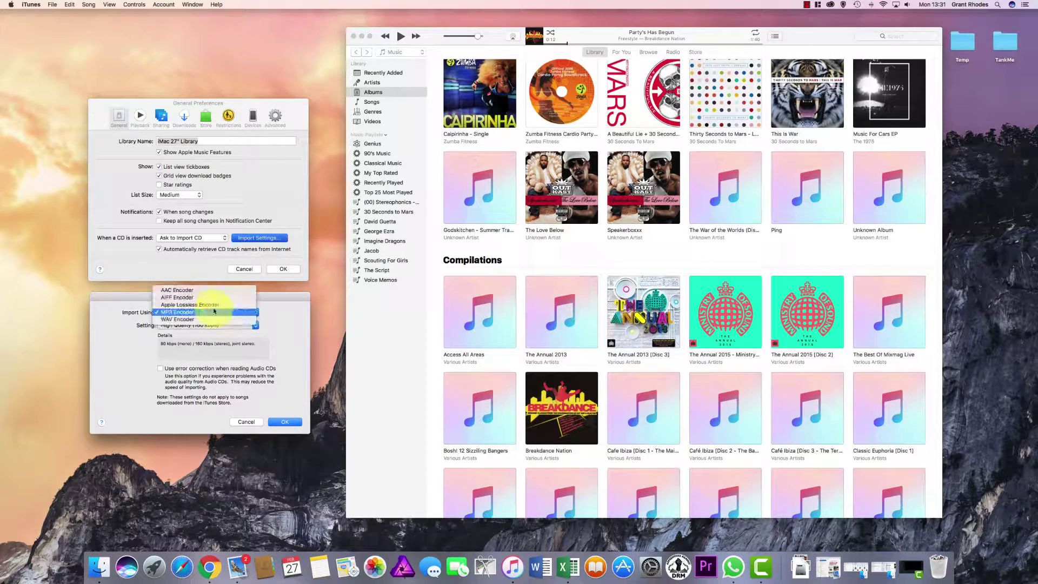
{"action": "left_click", "coordinate": [198, 292]}
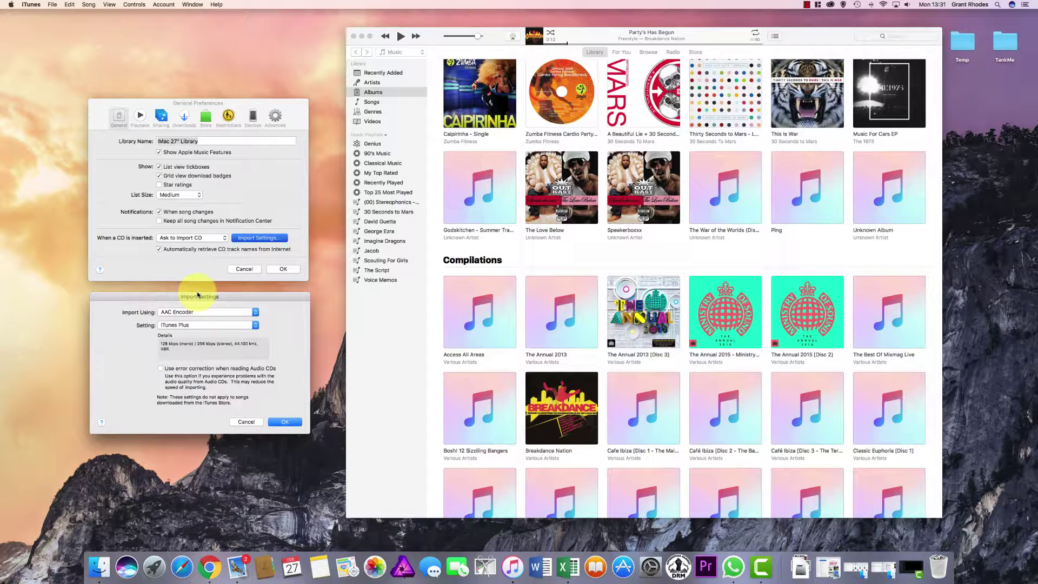
{"action": "left_click", "coordinate": [283, 423]}
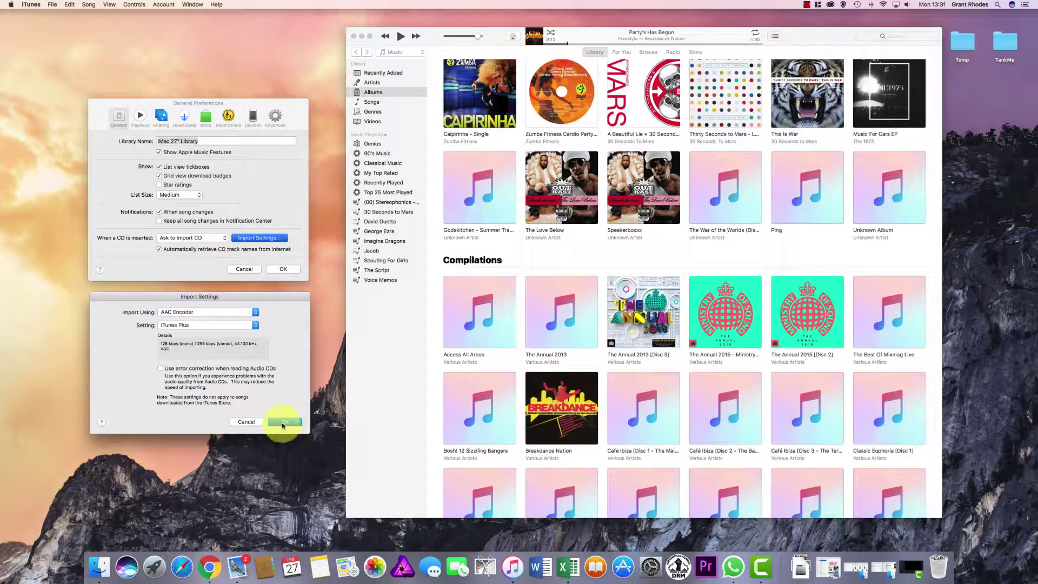
{"action": "left_click", "coordinate": [284, 269]}
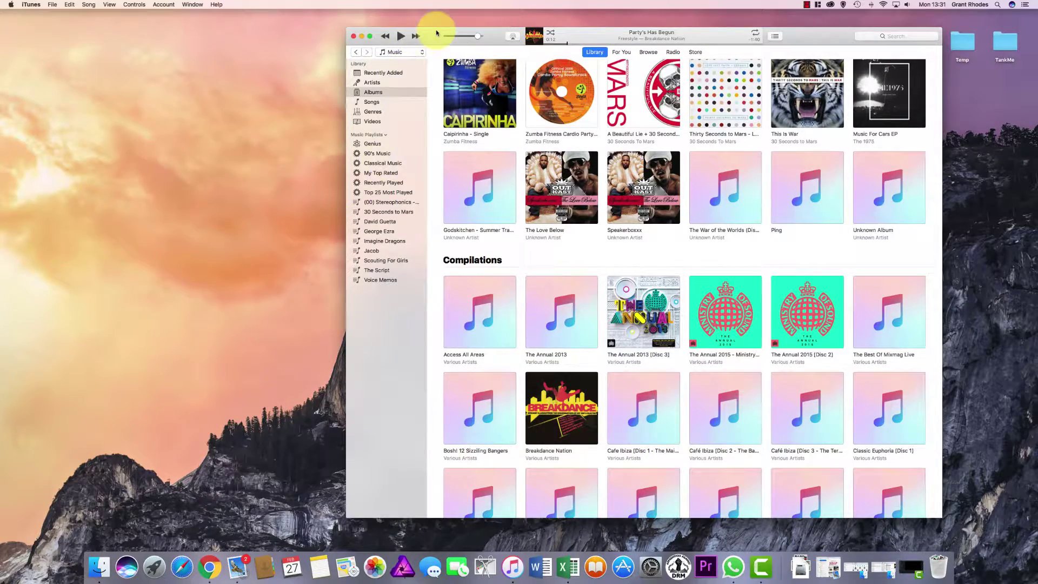
Step: Open the info of "Don't Stop The Rock (The Freestylers Mix)" in the Breakdance Nation album, placed beside the library window
{"action": "left_click_drag", "start_coordinate": [433, 33], "coordinate": [303, 34]}
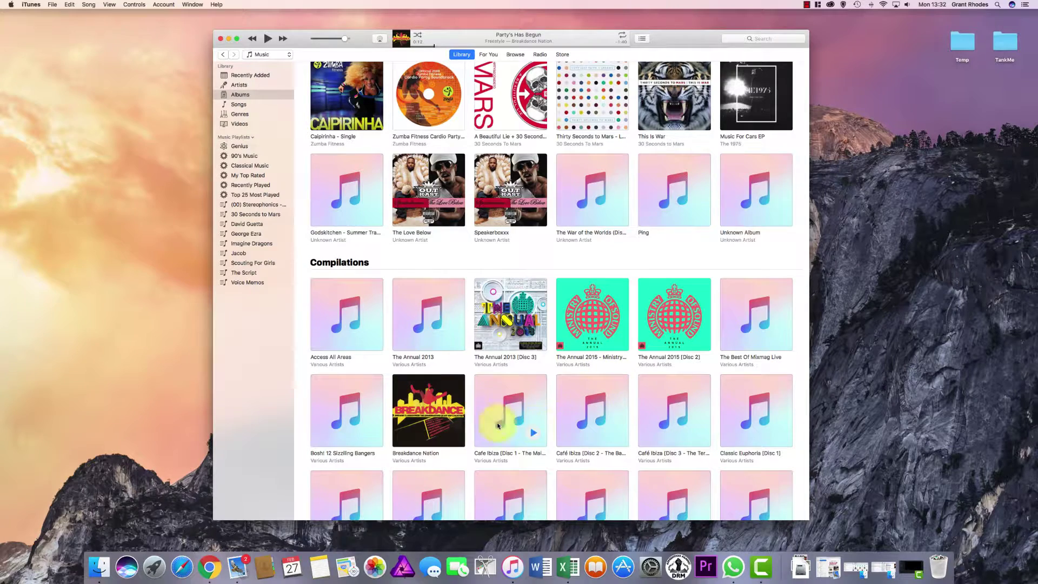
{"action": "left_click", "coordinate": [438, 394]}
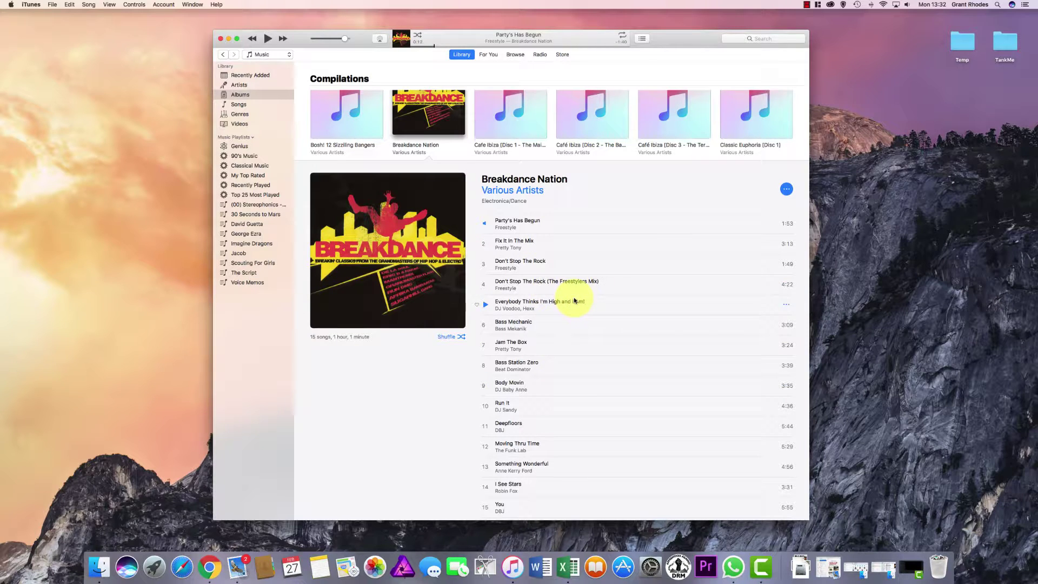
{"action": "left_click", "coordinate": [512, 286]}
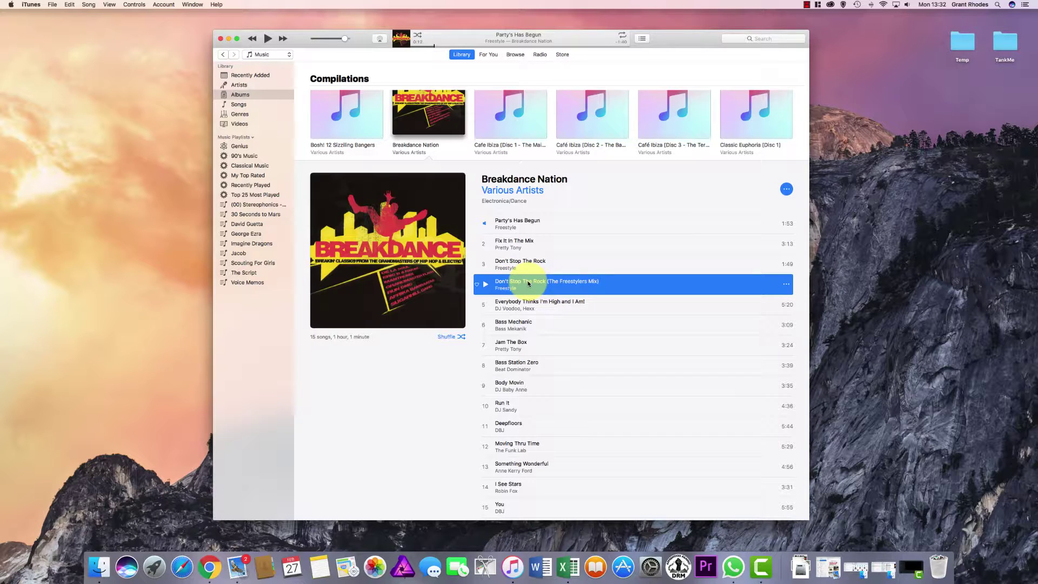
{"action": "right_click", "coordinate": [523, 285]}
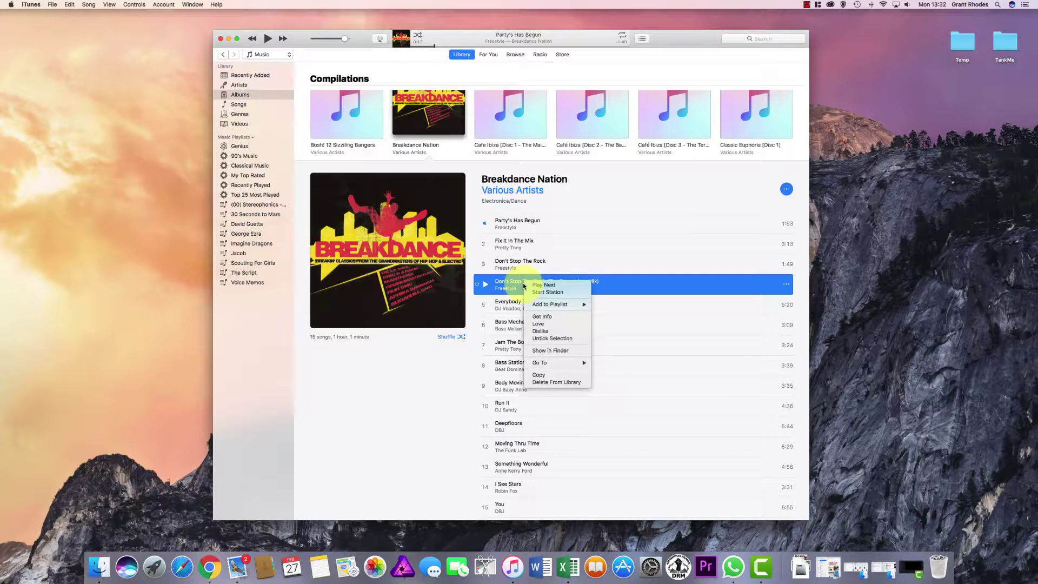
{"action": "left_click", "coordinate": [551, 319]}
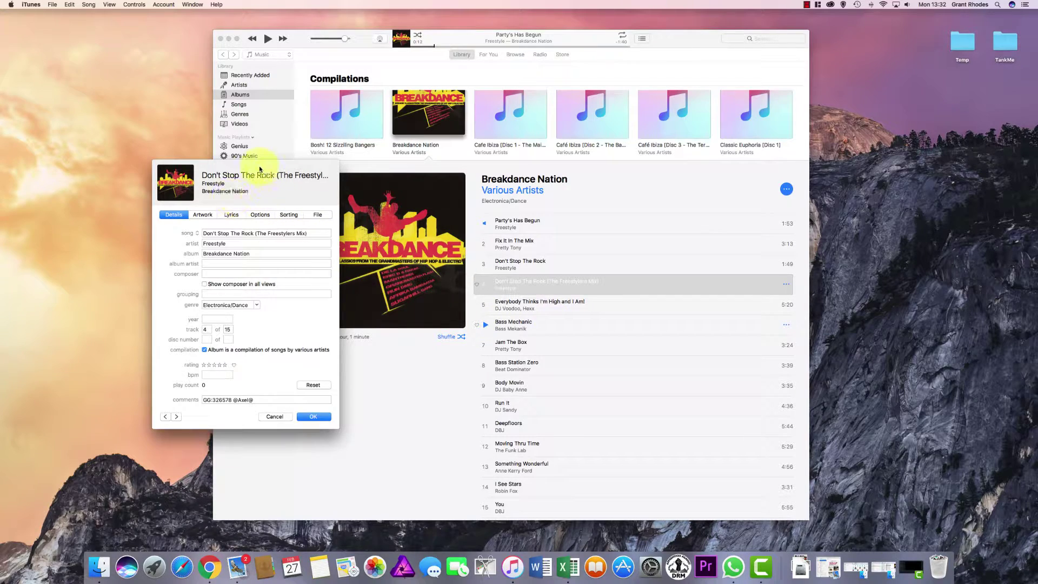
{"action": "left_click_drag", "start_coordinate": [274, 166], "coordinate": [181, 165]}
{"action": "left_click_drag", "start_coordinate": [310, 33], "coordinate": [383, 35]}
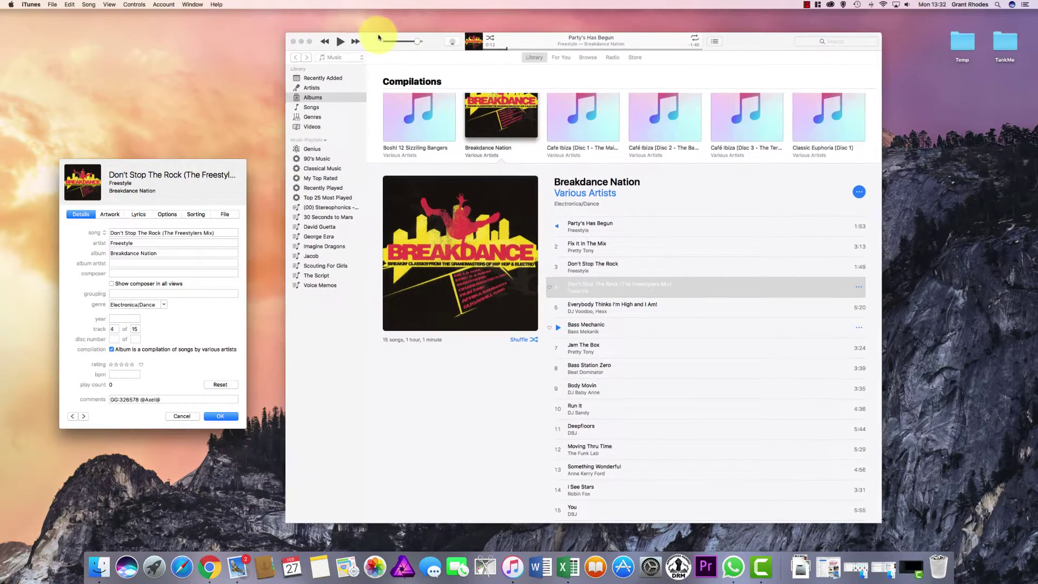
Step: Check the original song's audio file kind in its file details, and close the info without changes
{"action": "left_click", "coordinate": [225, 214]}
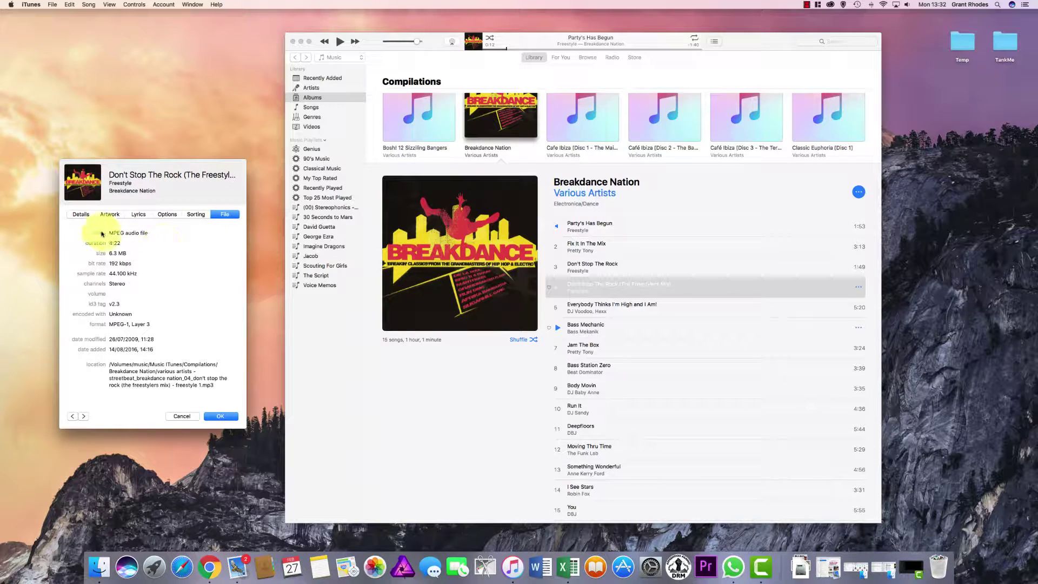
{"action": "triple_click", "coordinate": [111, 233]}
{"action": "left_click", "coordinate": [111, 233]}
{"action": "left_click_drag", "start_coordinate": [111, 233], "coordinate": [141, 233]}
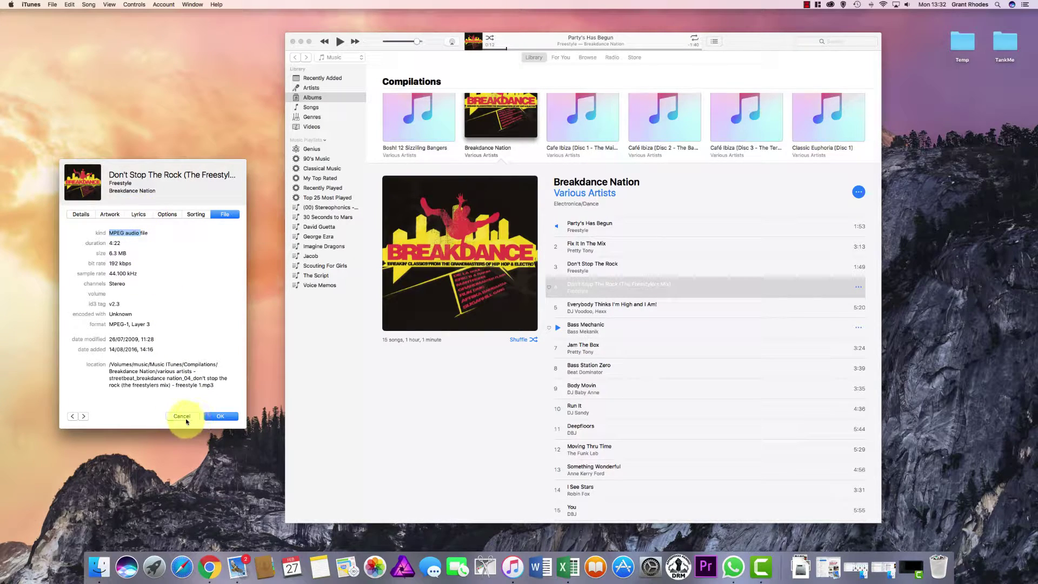
{"action": "left_click", "coordinate": [186, 418]}
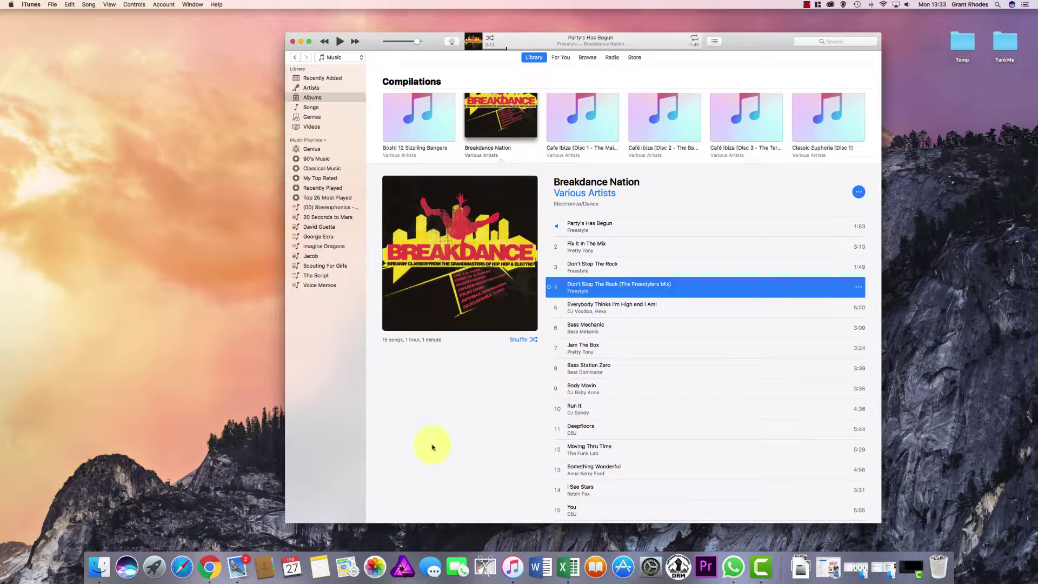
Step: Play the opening of "Don't Stop The Rock (The Freestylers Mix)" and pause it
{"action": "left_click", "coordinate": [557, 287]}
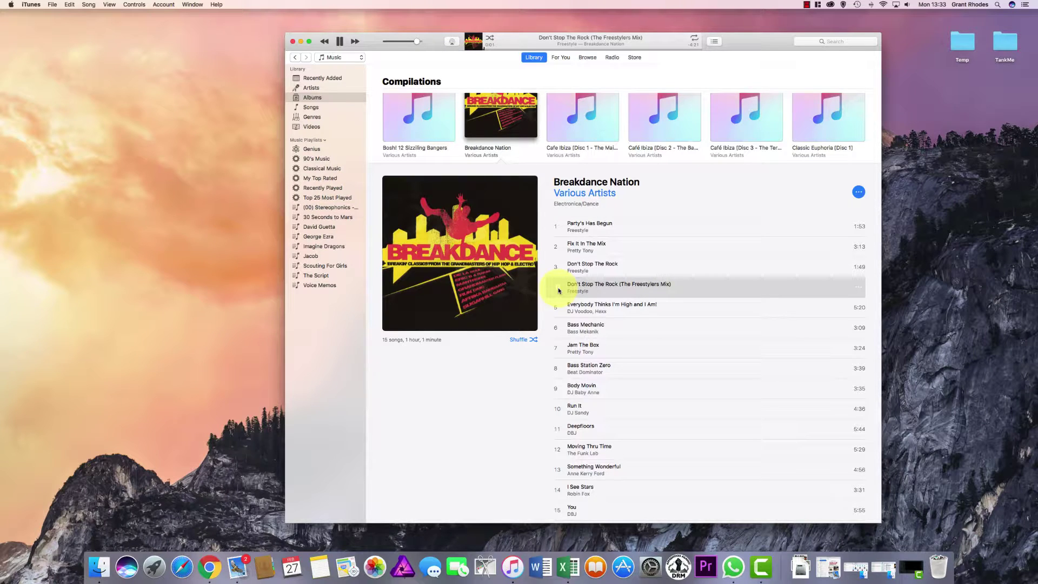
{"action": "left_click", "coordinate": [558, 290]}
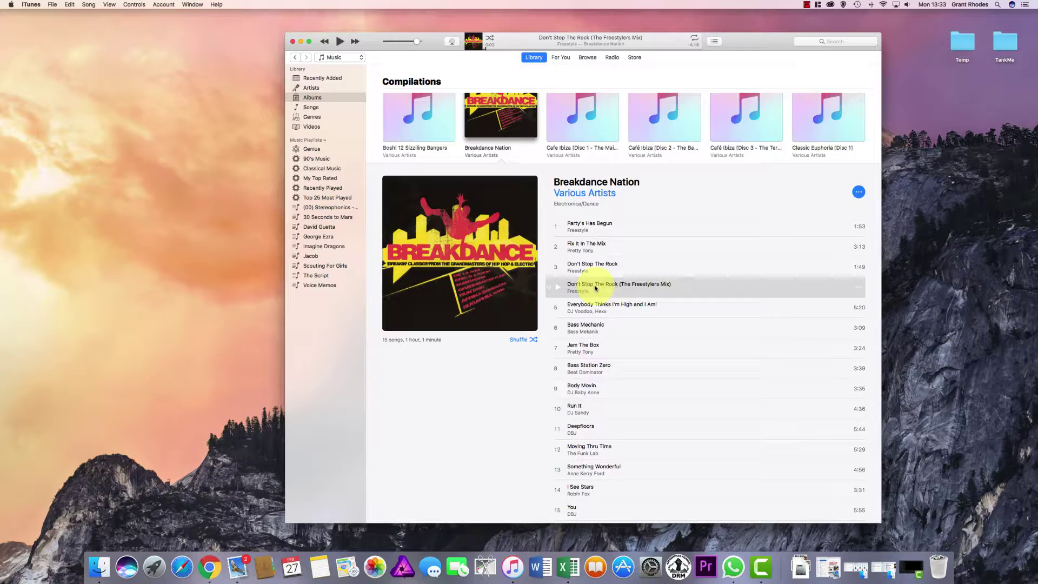
{"action": "left_click", "coordinate": [598, 306]}
Step: Create an AAC version of "Don't Stop The Rock (The Freestylers Mix)"
{"action": "left_click", "coordinate": [599, 291]}
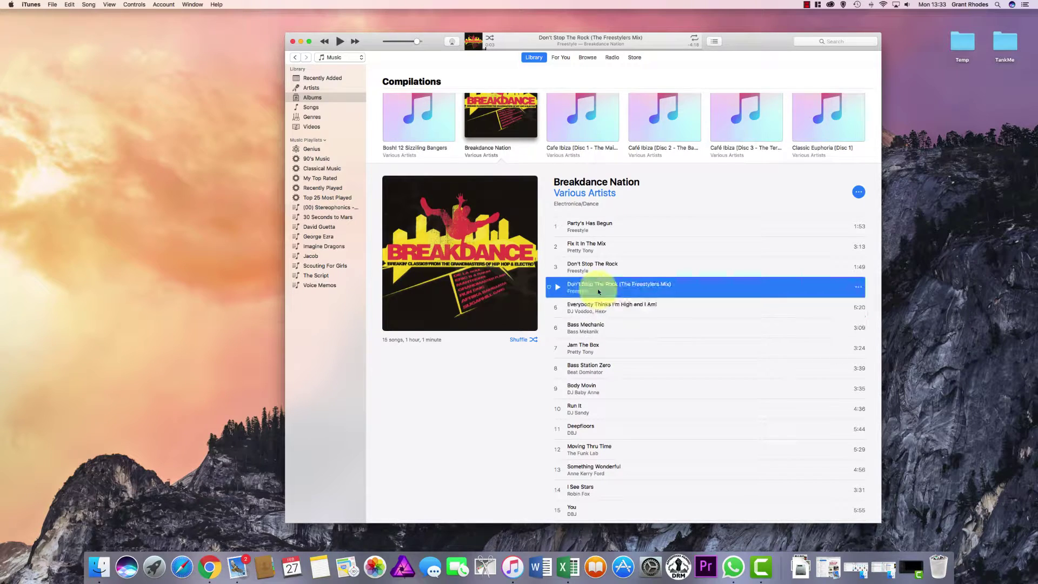
{"action": "left_click", "coordinate": [67, 5]}
{"action": "mouse_move", "coordinate": [54, 7]}
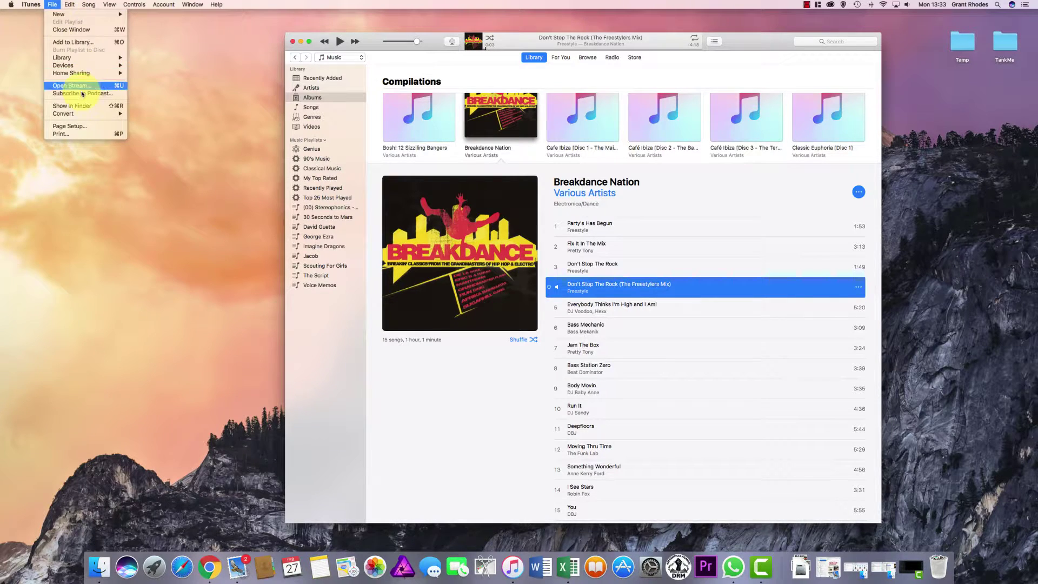
{"action": "mouse_move", "coordinate": [90, 115]}
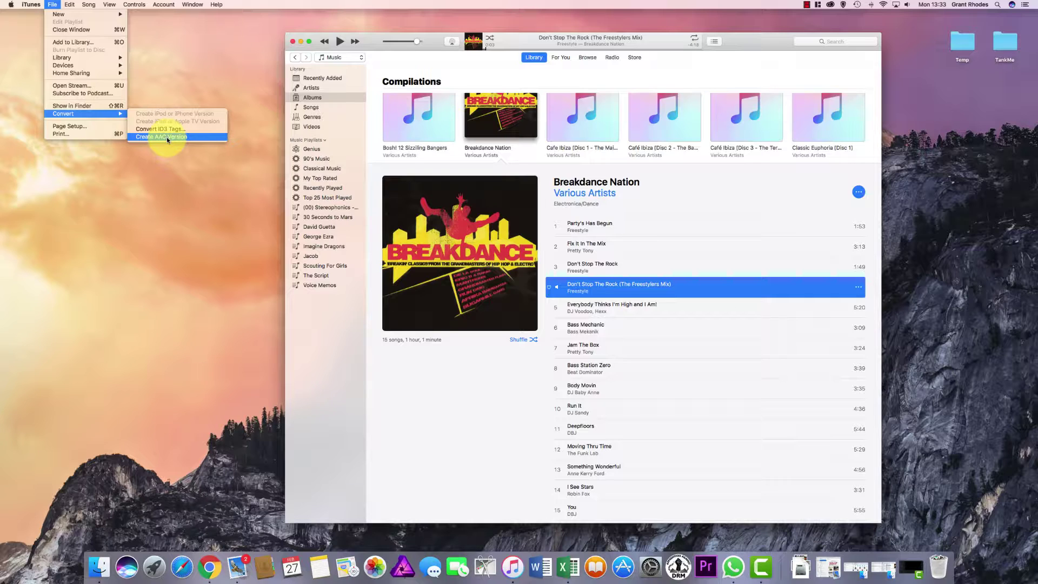
{"action": "left_click", "coordinate": [167, 137]}
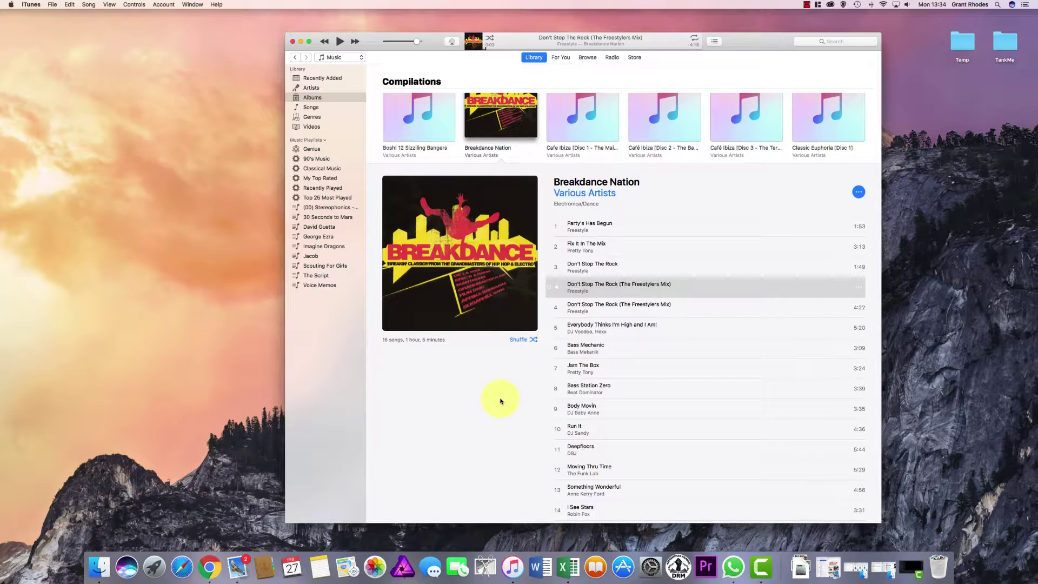
Step: Open the info of the newly created duplicate of the song and check its audio file kind
{"action": "left_click", "coordinate": [631, 307]}
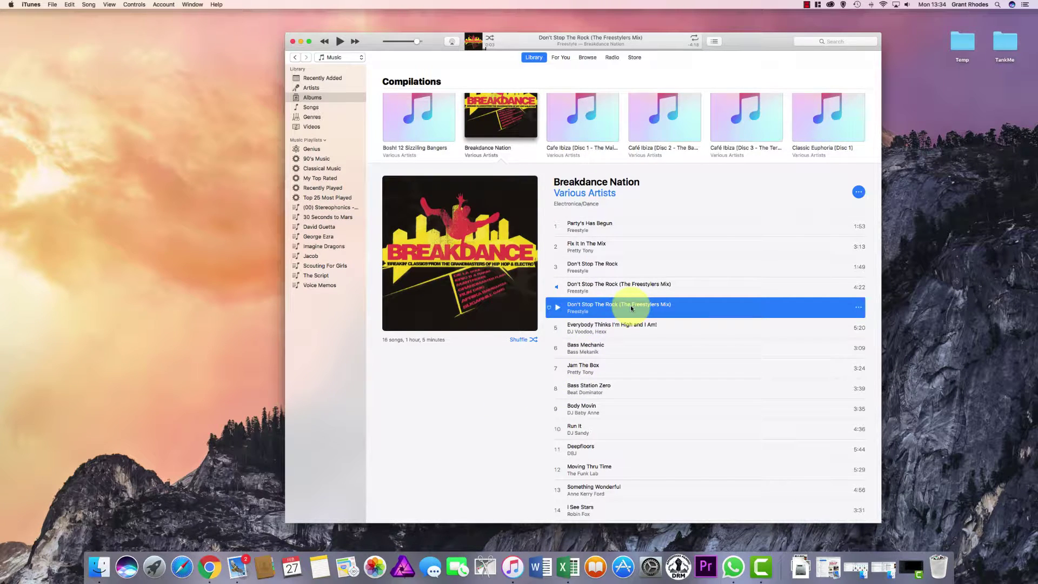
{"action": "right_click", "coordinate": [630, 307]}
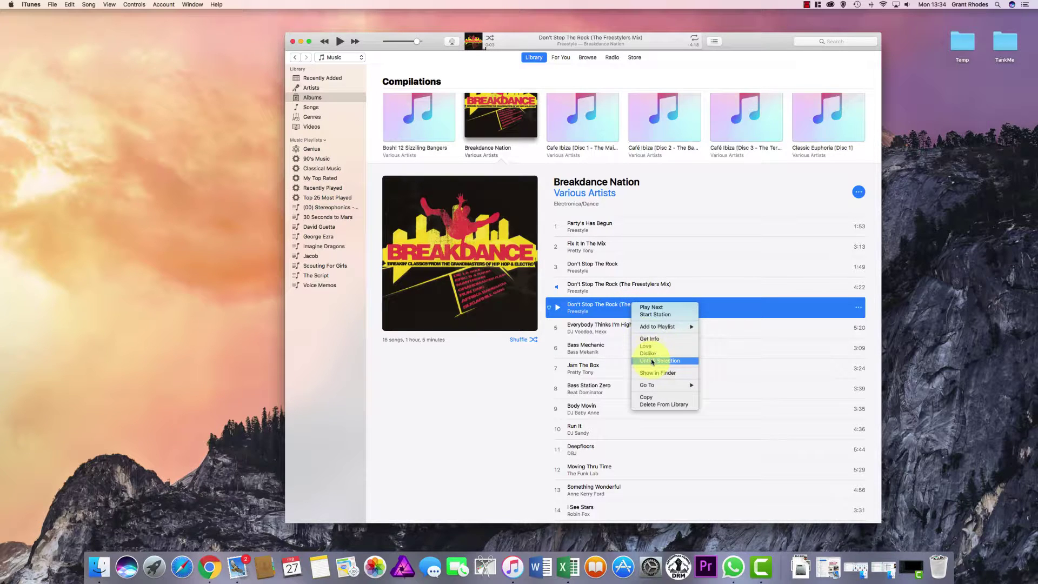
{"action": "mouse_move", "coordinate": [668, 387]}
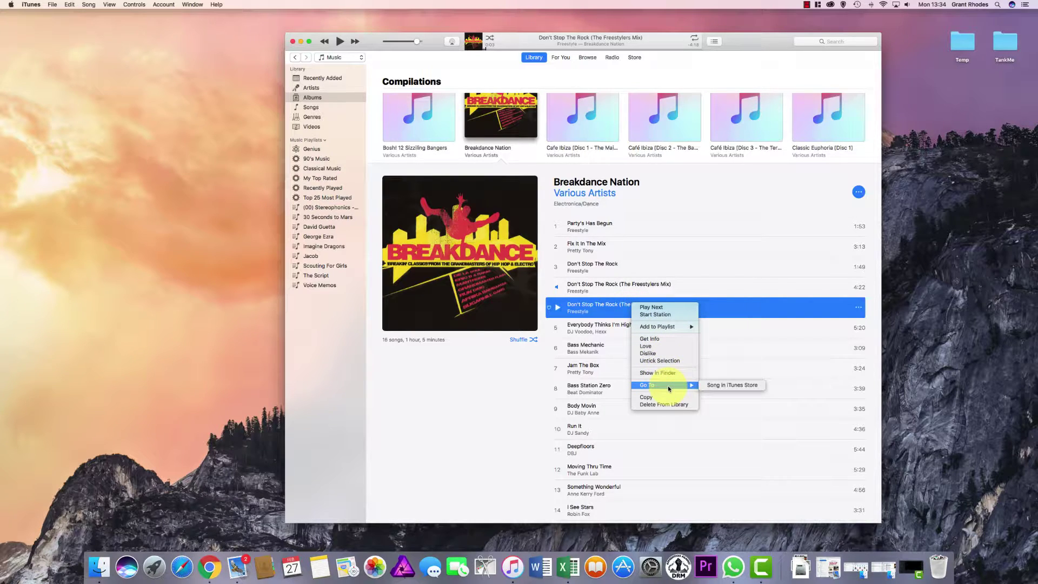
{"action": "left_click", "coordinate": [658, 338]}
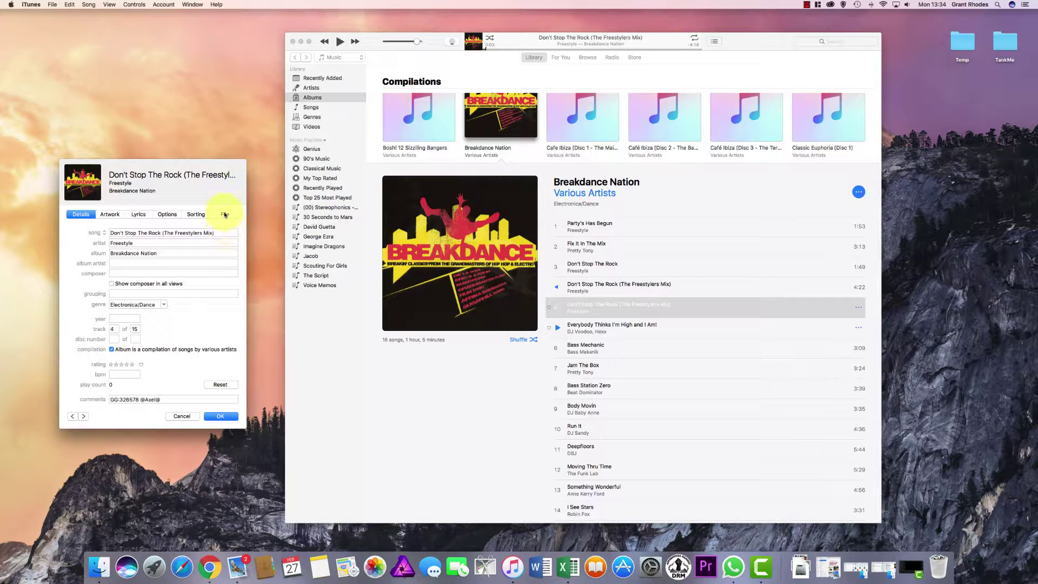
{"action": "left_click", "coordinate": [225, 215]}
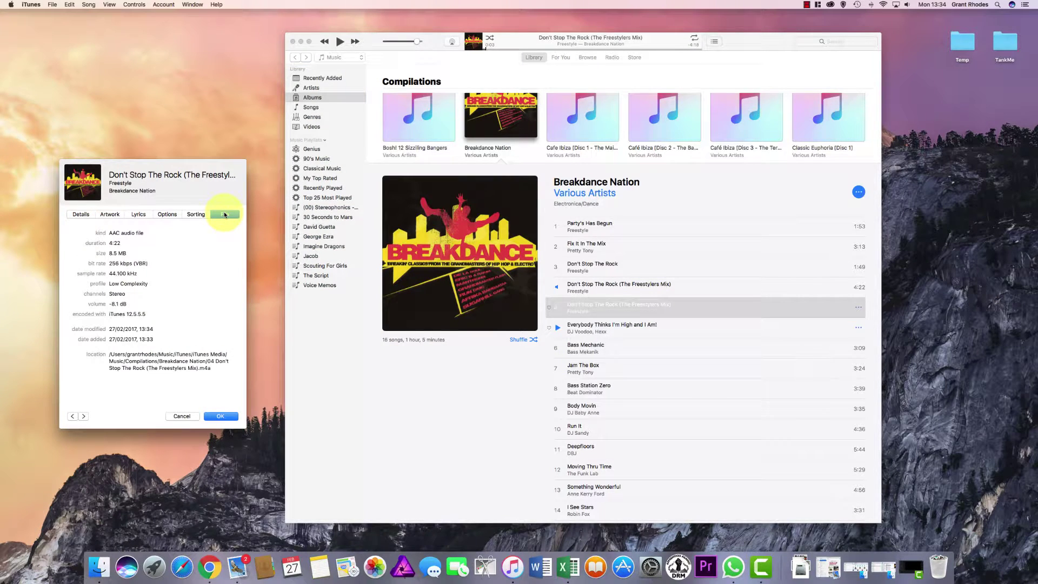
{"action": "triple_click", "coordinate": [113, 233]}
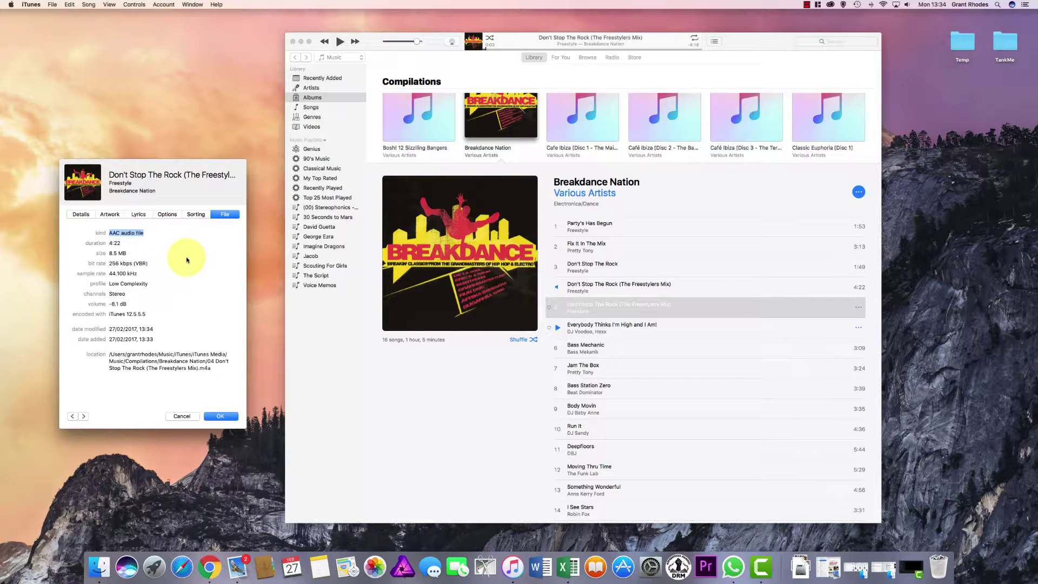
Step: Enable the start and stop times in the AAC copy's playback options and set the stop time to 0:30
{"action": "left_click", "coordinate": [165, 217]}
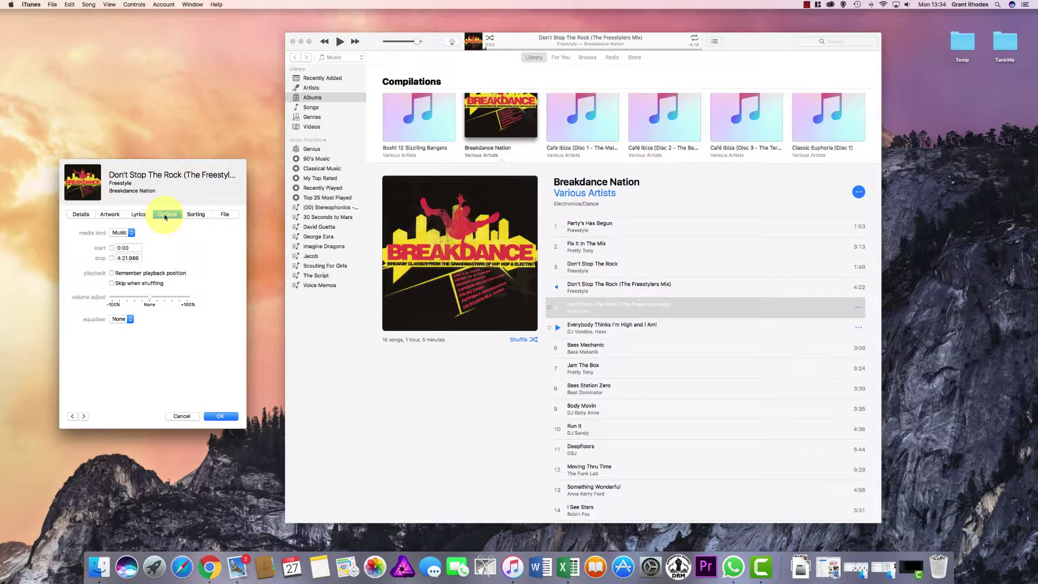
{"action": "left_click", "coordinate": [111, 248]}
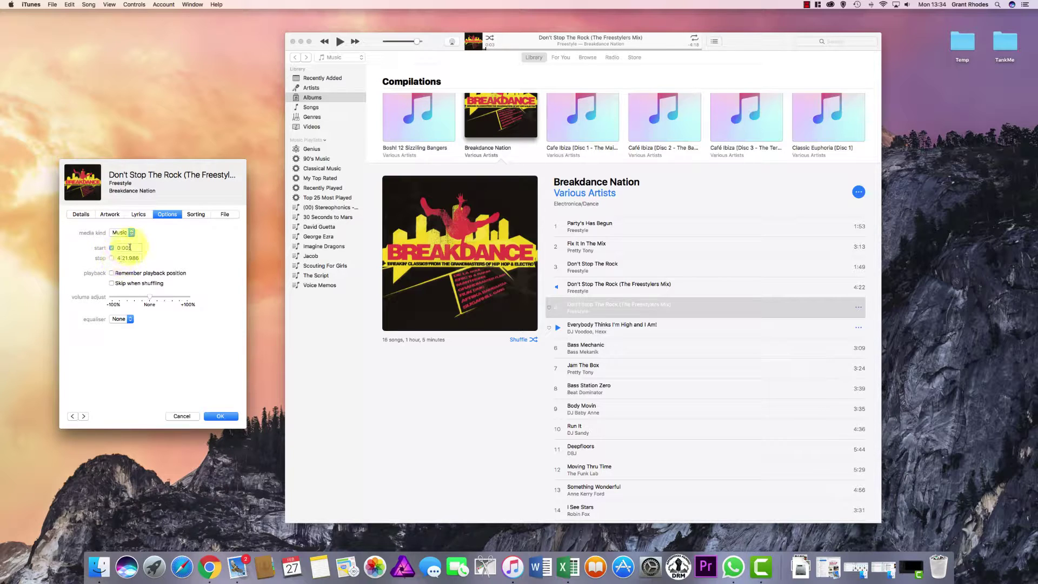
{"action": "left_click", "coordinate": [111, 258]}
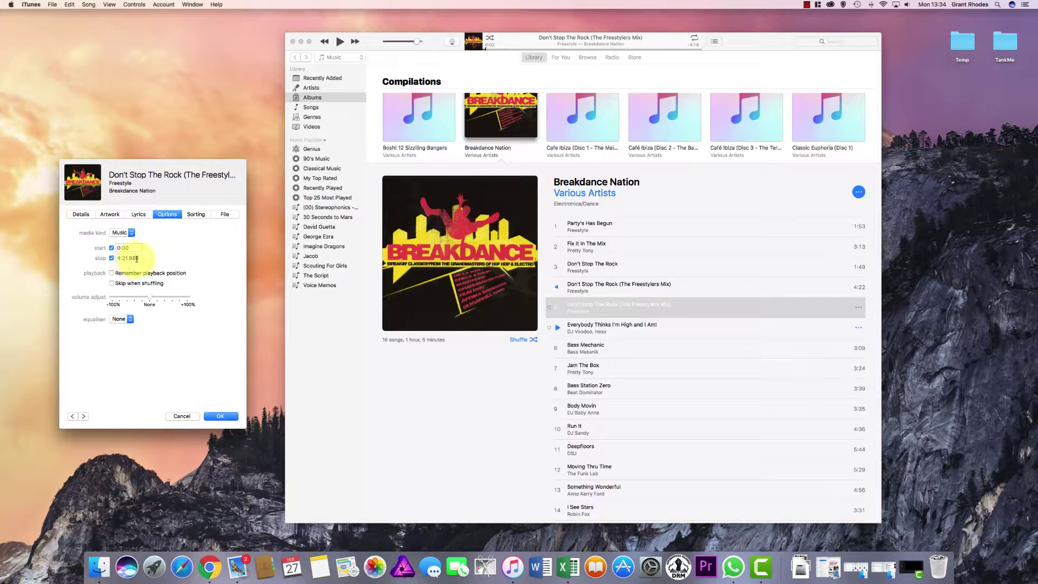
{"action": "type", "text": "0"}
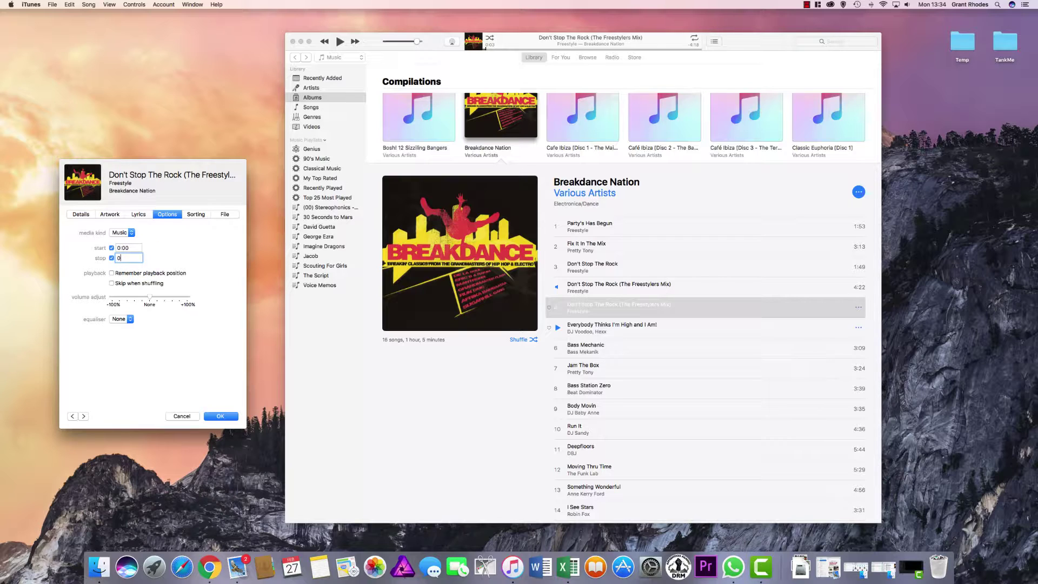
{"action": "type", "text": ":30"}
Step: Try a start time of 0:30 and a stop time of 0:60 for the AAC copy, and disable both limits again
{"action": "left_click", "coordinate": [125, 247]}
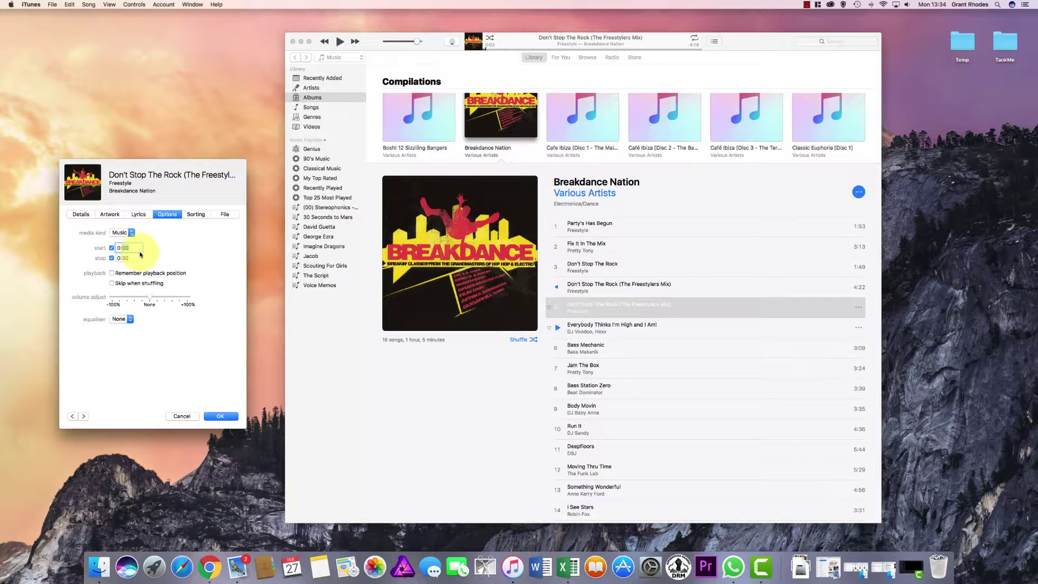
{"action": "type", "text": "0:30"}
{"action": "left_click", "coordinate": [124, 259]}
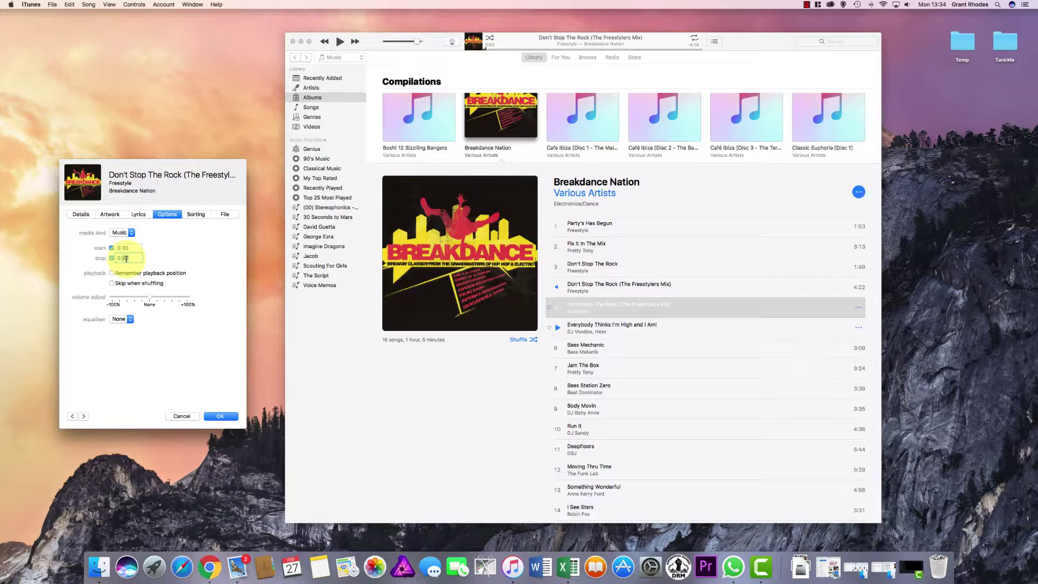
{"action": "left_click_drag", "start_coordinate": [126, 258], "coordinate": [148, 269]}
{"action": "type", "text": "0:60"}
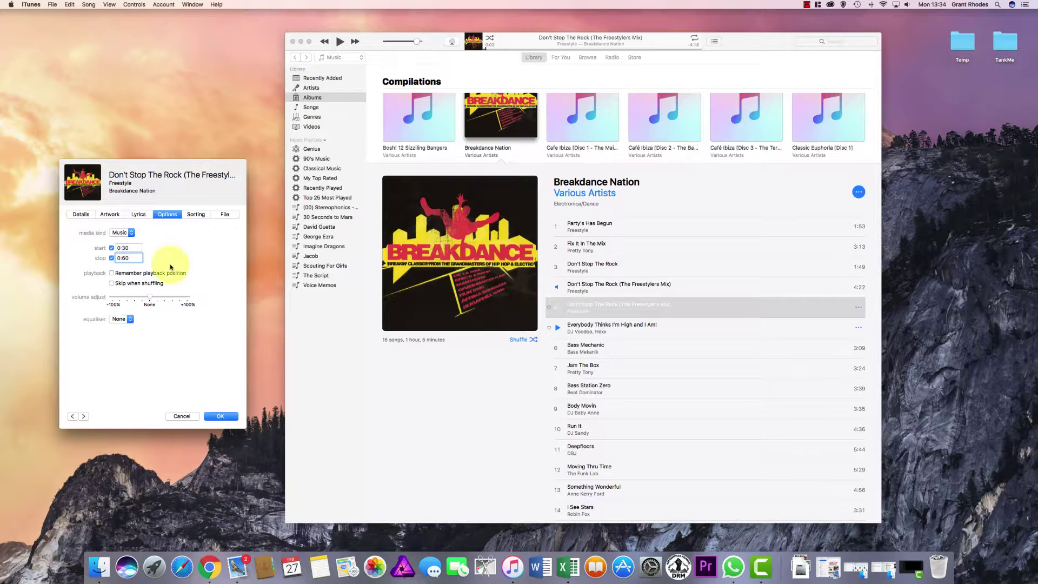
{"action": "left_click", "coordinate": [112, 249]}
{"action": "left_click", "coordinate": [112, 258]}
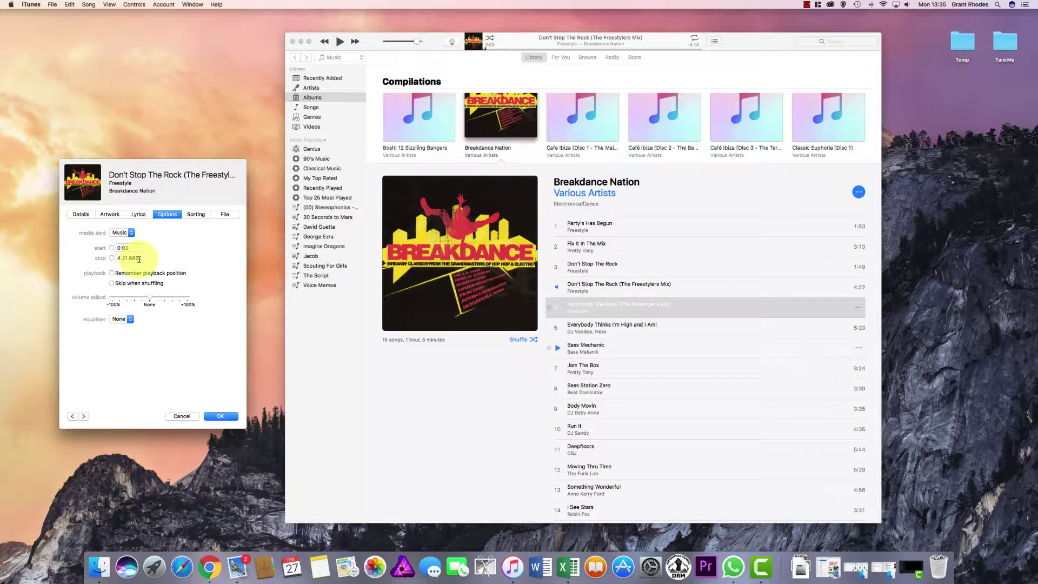
Step: Enable the AAC copy's start and stop times, set the stop time to 0:30, and save the info
{"action": "left_click", "coordinate": [112, 258]}
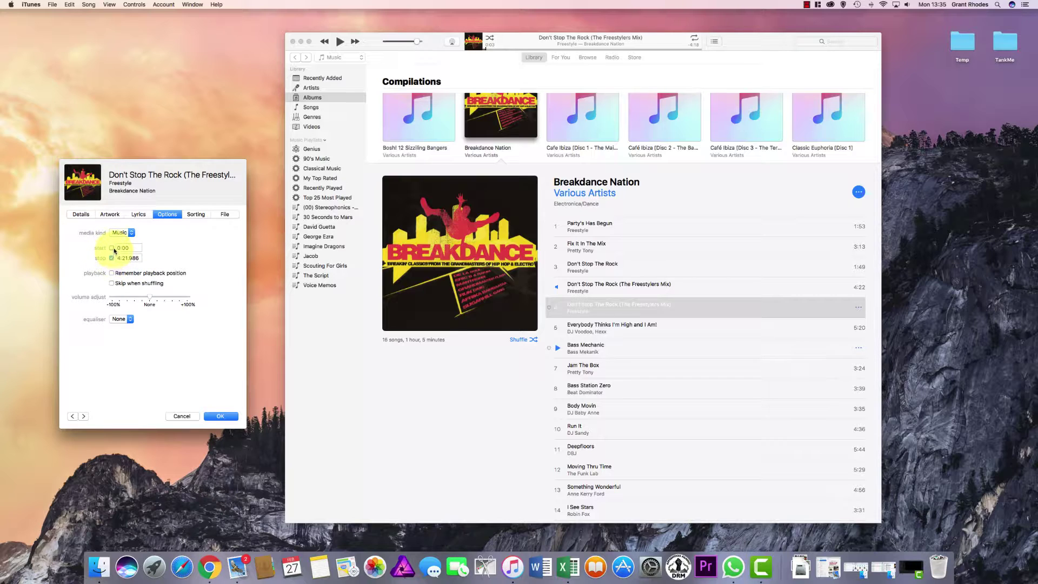
{"action": "left_click", "coordinate": [112, 248]}
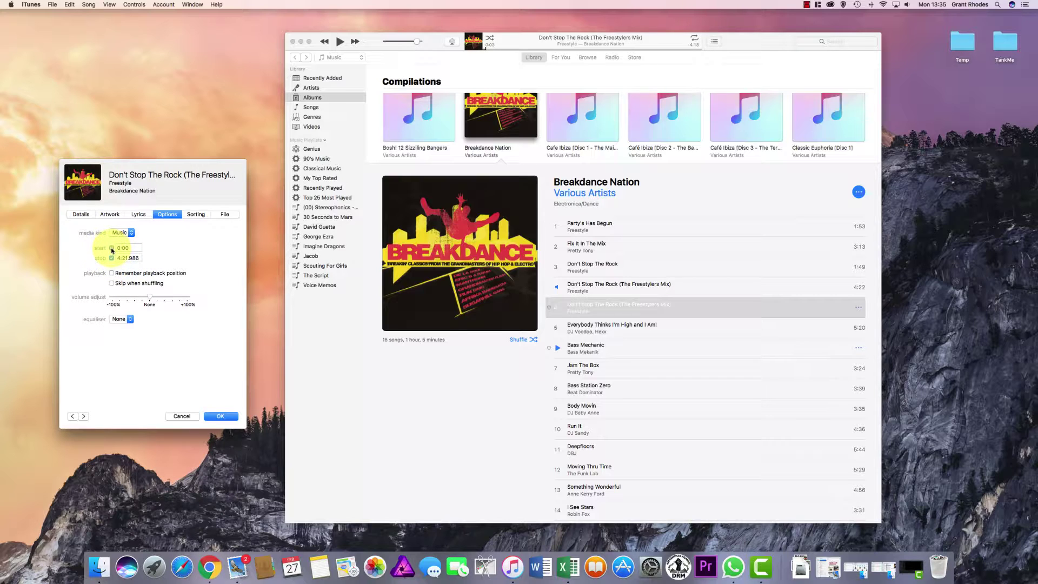
{"action": "triple_click", "coordinate": [139, 258]}
{"action": "type", "text": "0"}
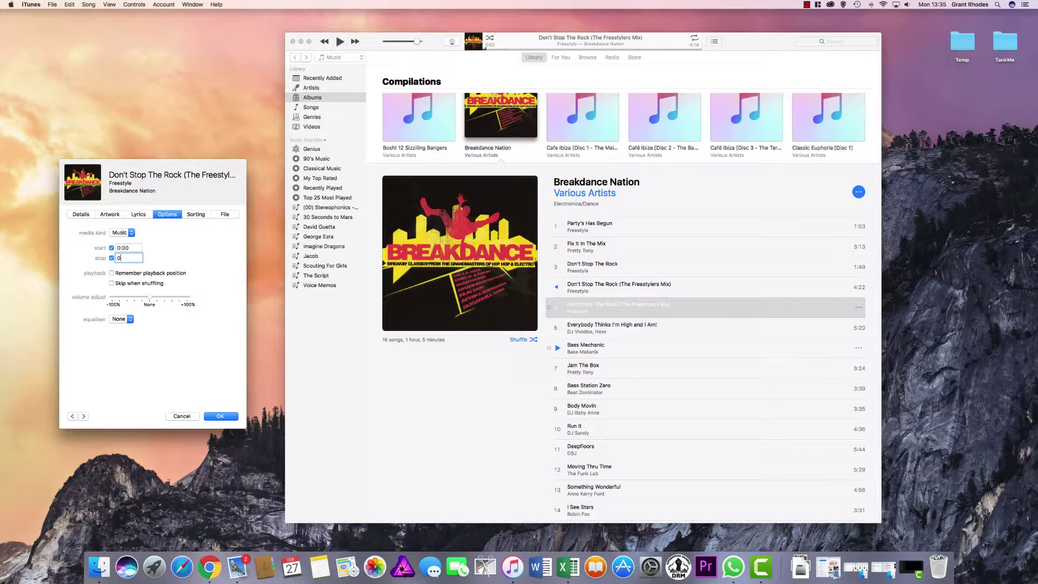
{"action": "type", "text": ":30"}
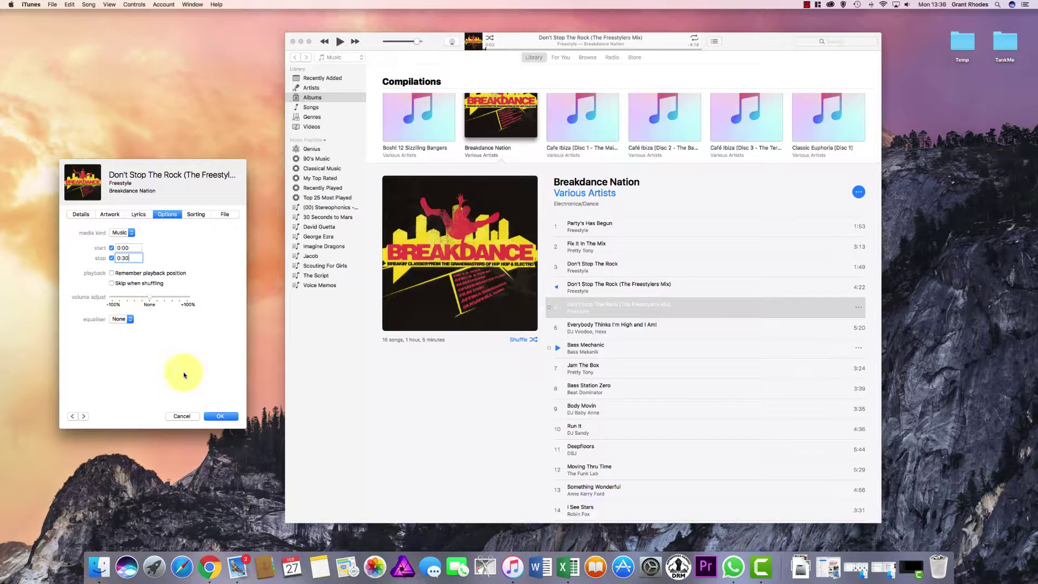
{"action": "left_click", "coordinate": [224, 416]}
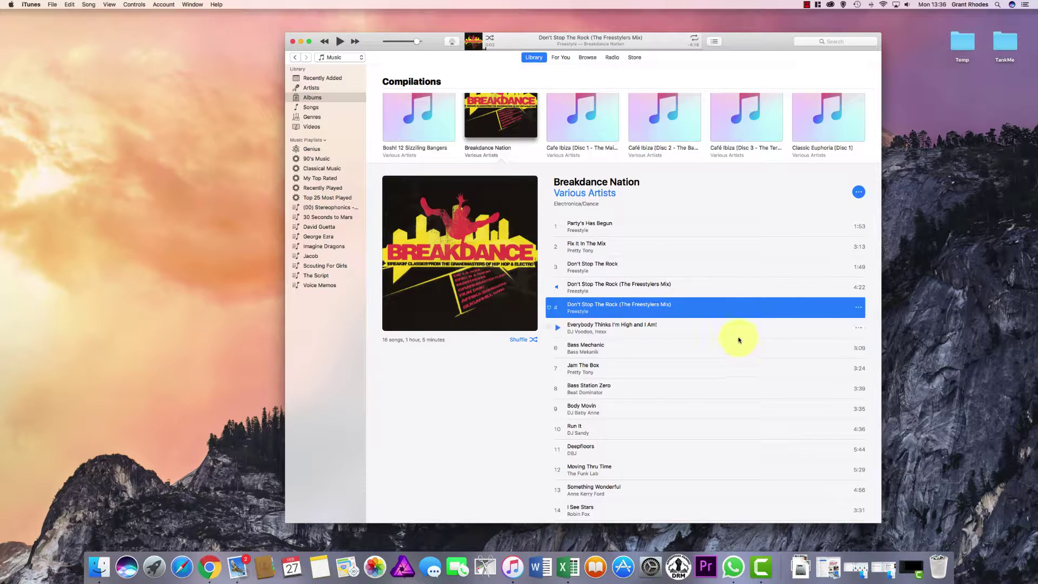
Step: Create another AAC version from the time-limited copy of "Don't Stop The Rock (The Freestylers Mix)"
{"action": "key", "text": "Down"}
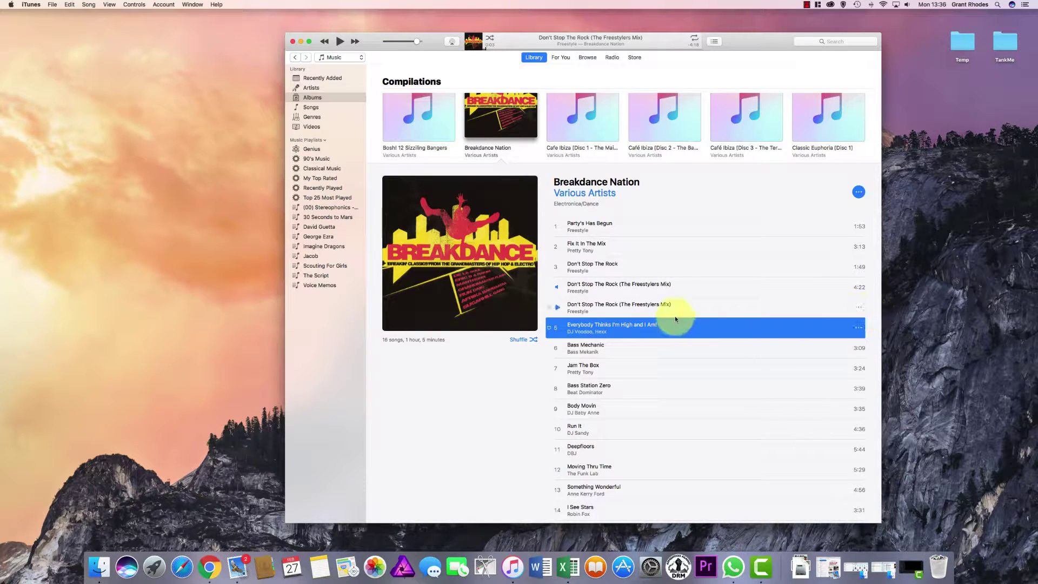
{"action": "left_click", "coordinate": [583, 289]}
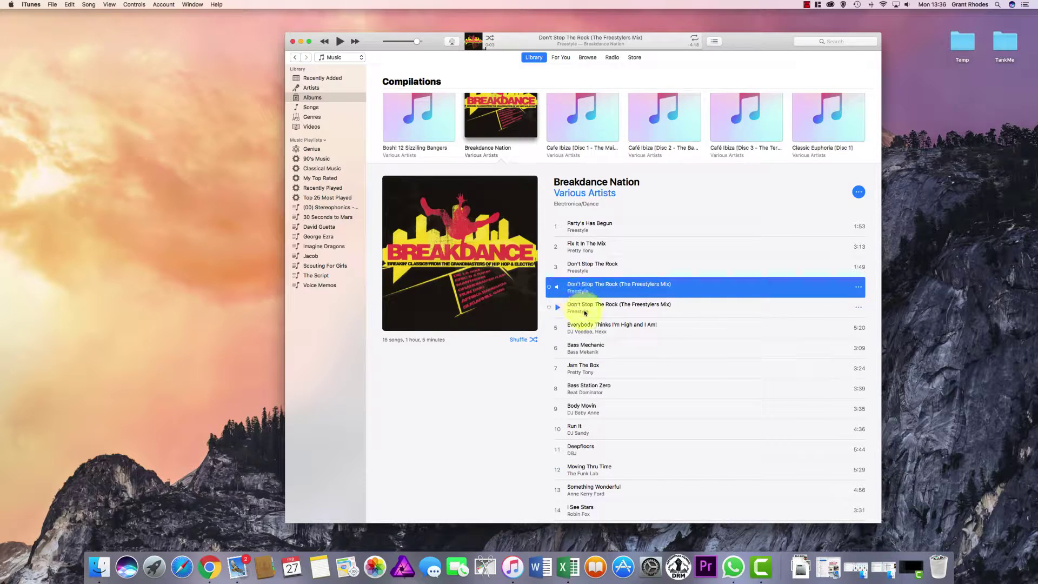
{"action": "left_click", "coordinate": [584, 312]}
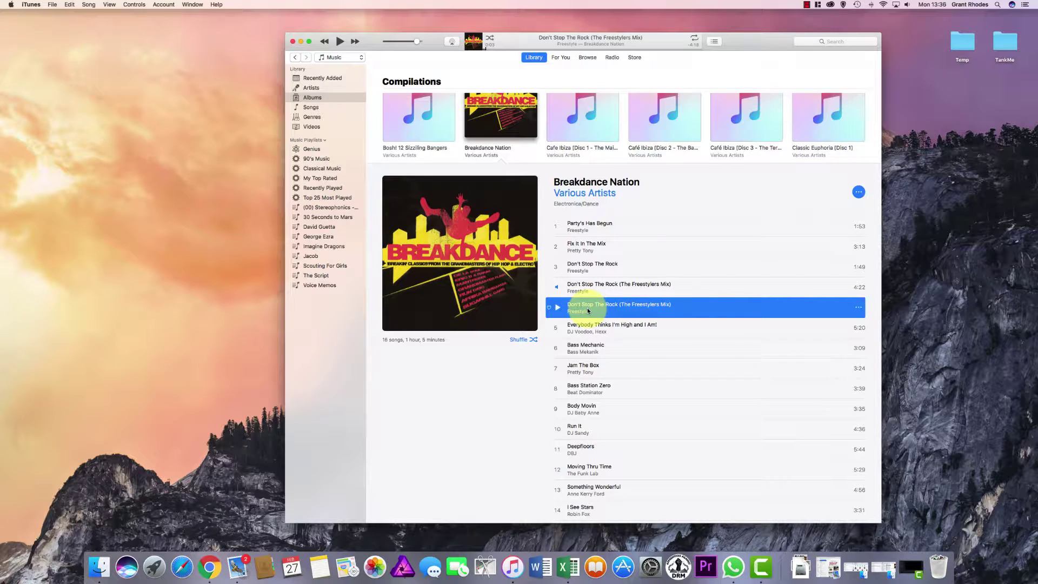
{"action": "left_click", "coordinate": [50, 4]}
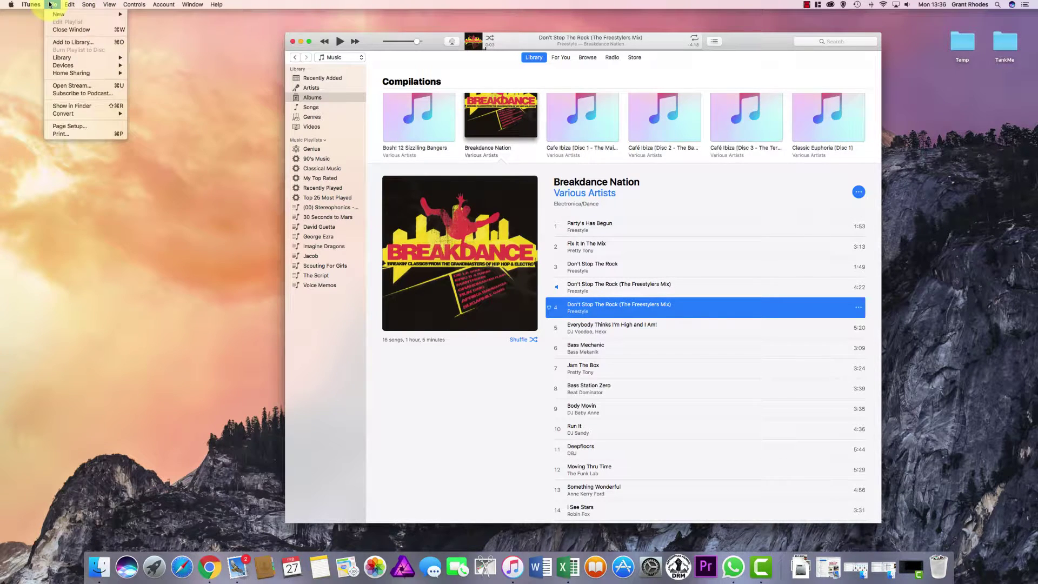
{"action": "mouse_move", "coordinate": [80, 112]}
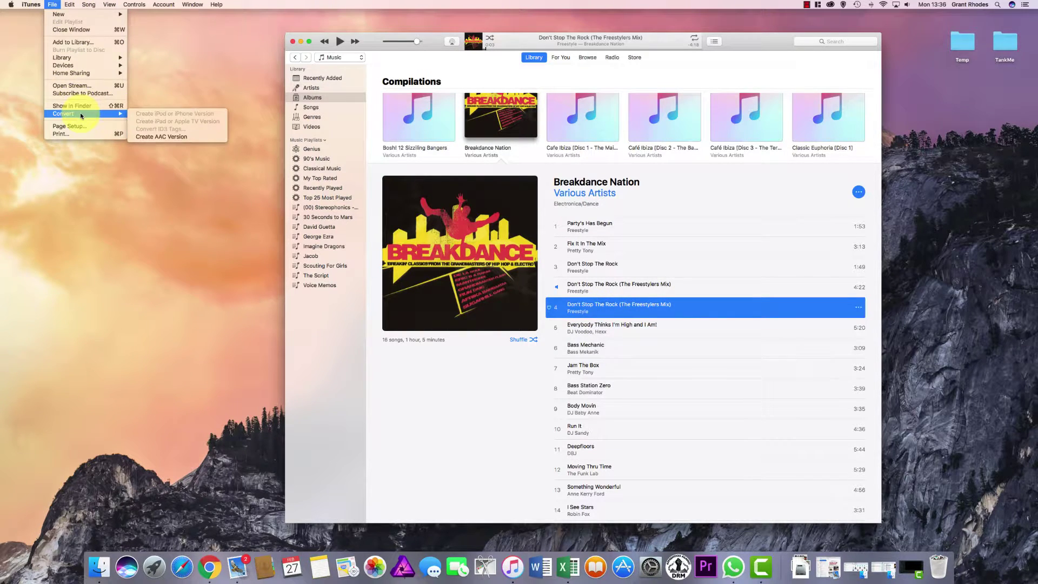
{"action": "left_click", "coordinate": [164, 139]}
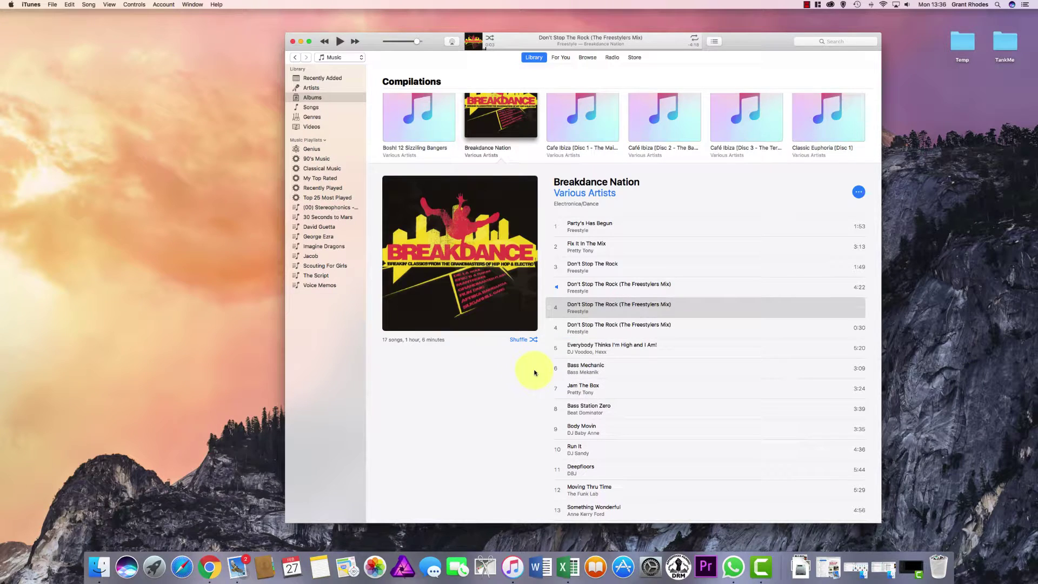
Step: Copy the 0:30 version of "Don't Stop The Rock (The Freestylers Mix)" from the library onto the desktop
{"action": "left_click", "coordinate": [605, 348]}
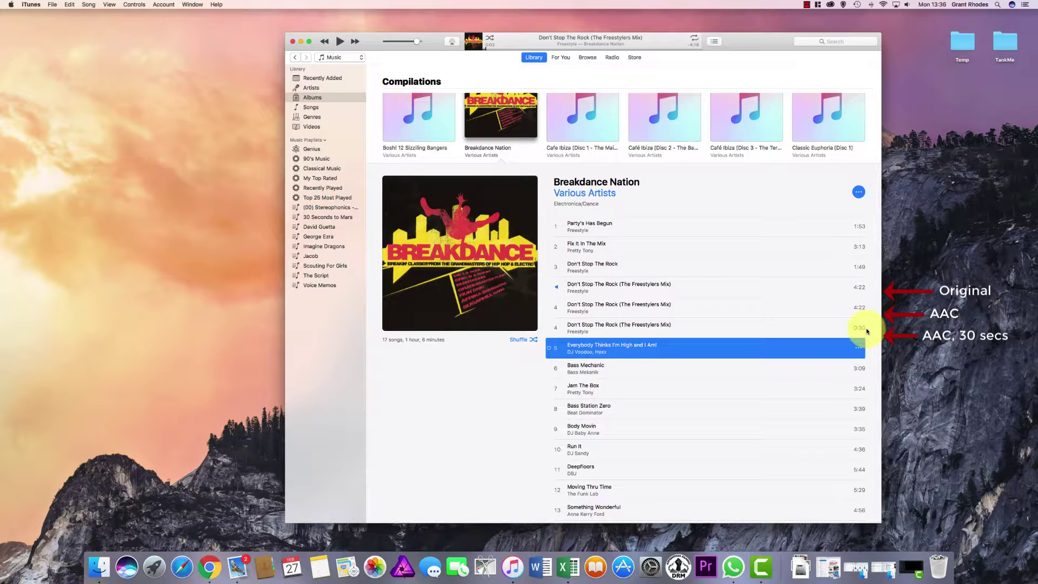
{"action": "left_click", "coordinate": [630, 331]}
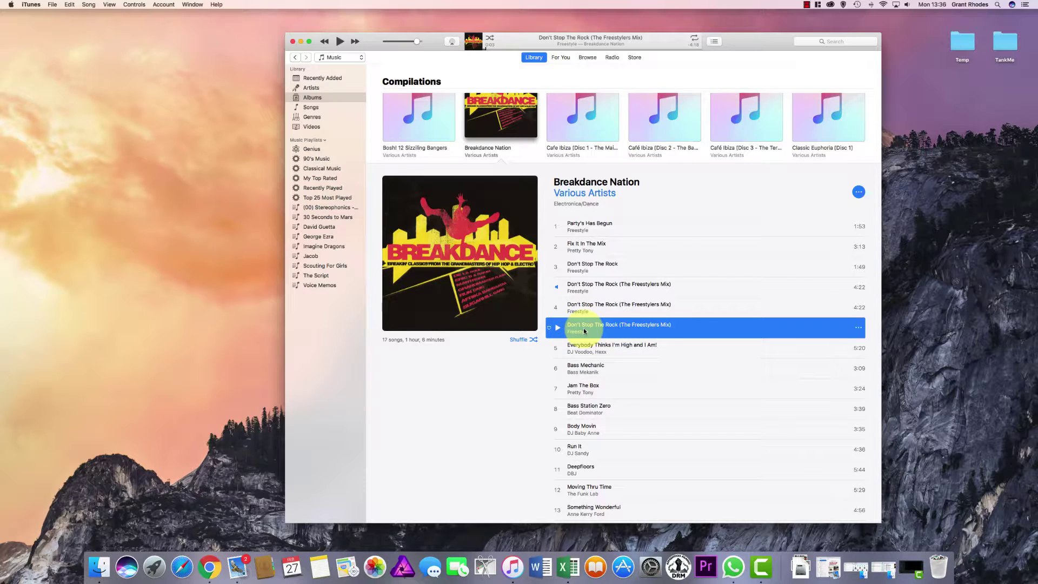
{"action": "left_click_drag", "start_coordinate": [582, 331], "coordinate": [181, 363]}
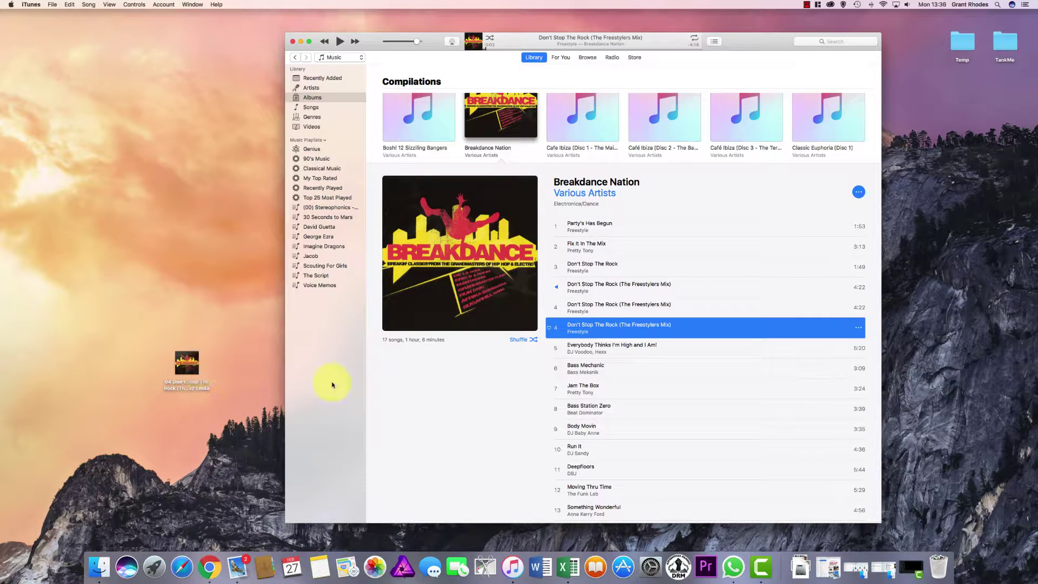
Step: Delete the first AAC copy, listed between the original and the 0:30 version, from the library and move its file to the Trash
{"action": "left_click", "coordinate": [604, 308]}
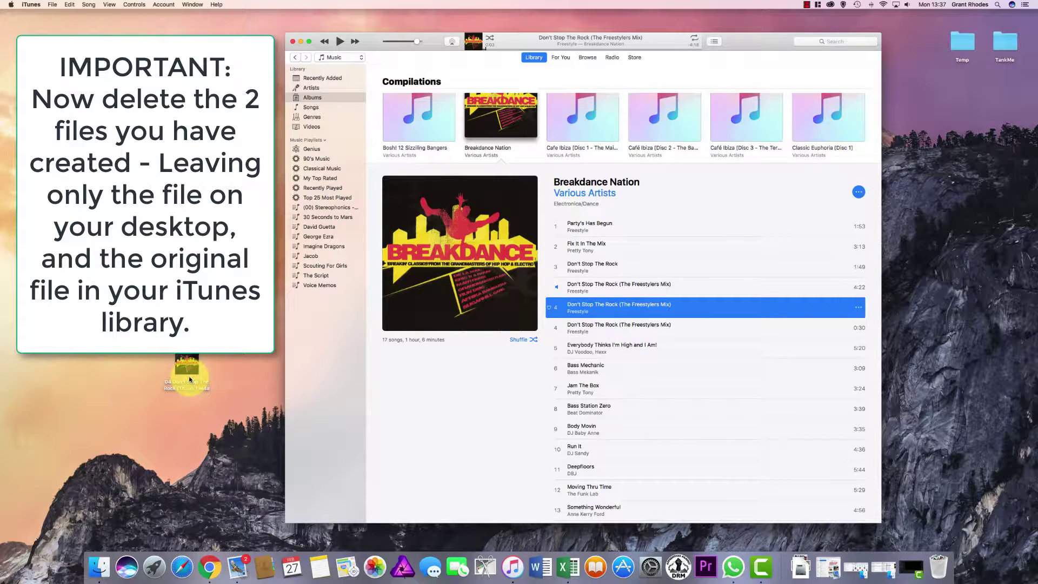
{"action": "left_click", "coordinate": [605, 288]}
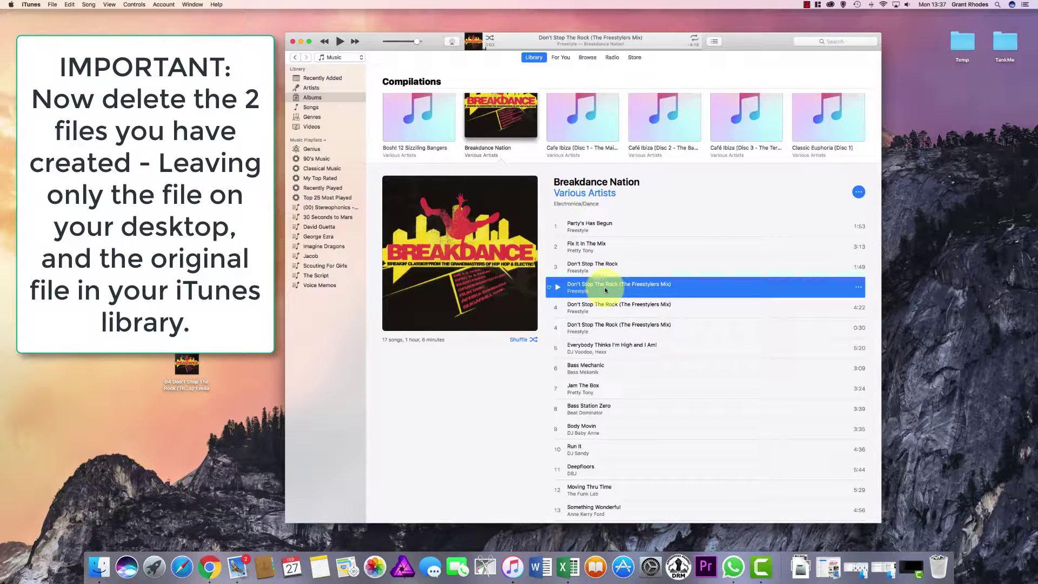
{"action": "left_click", "coordinate": [600, 308]}
{"action": "right_click", "coordinate": [599, 308]}
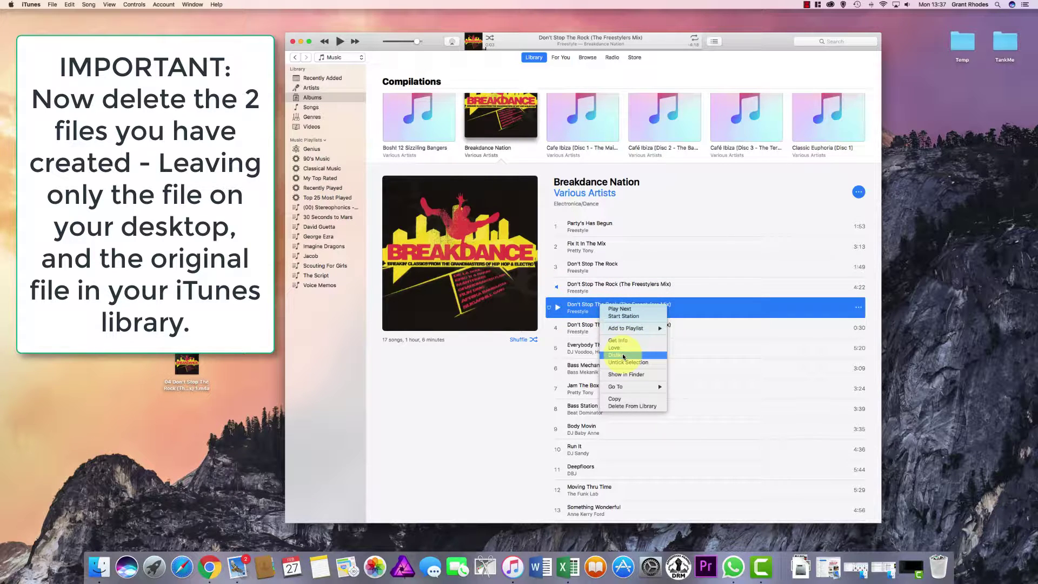
{"action": "left_click", "coordinate": [630, 406]}
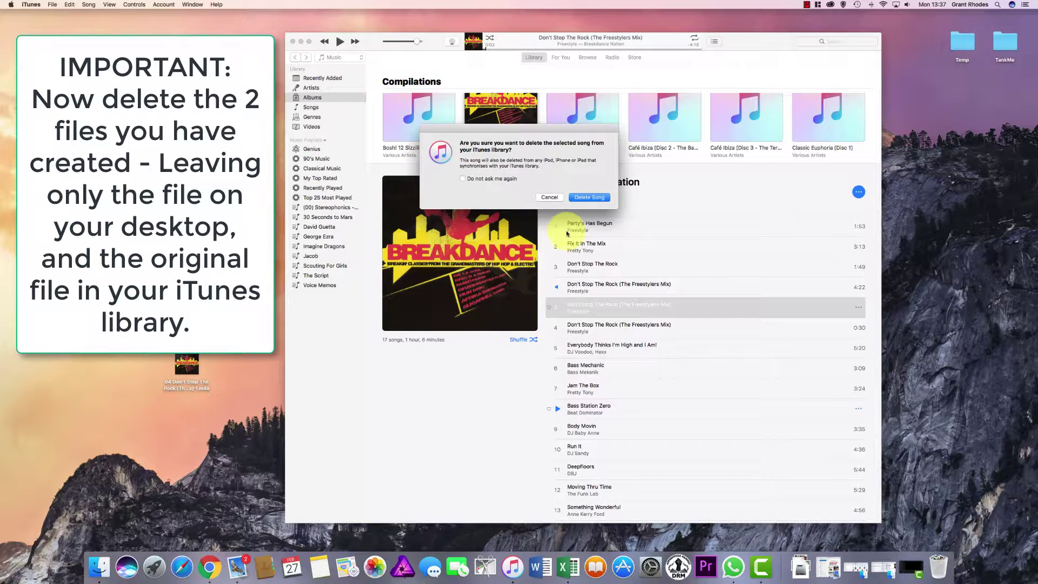
{"action": "left_click", "coordinate": [590, 197]}
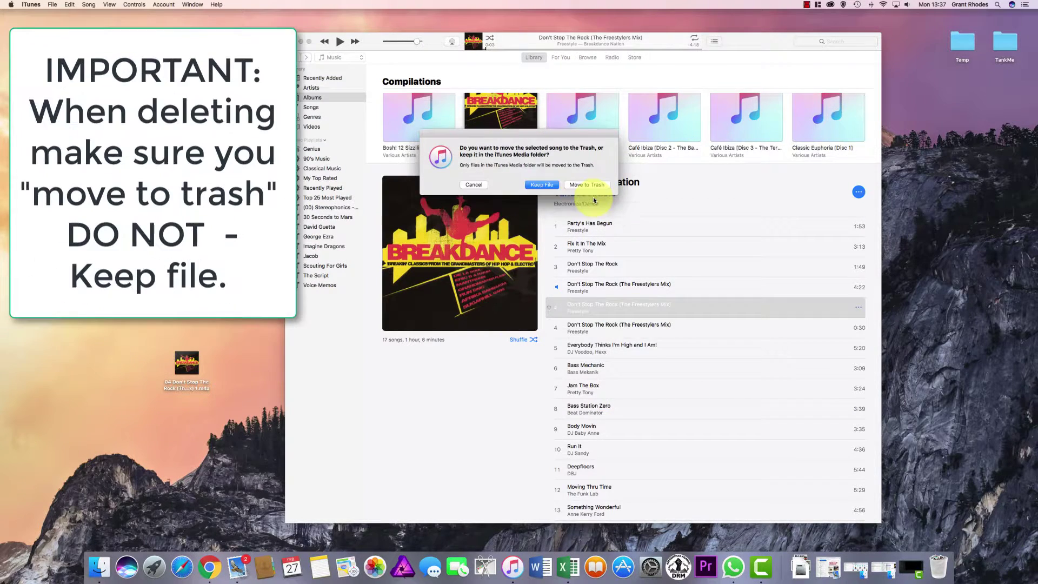
{"action": "left_click", "coordinate": [583, 185]}
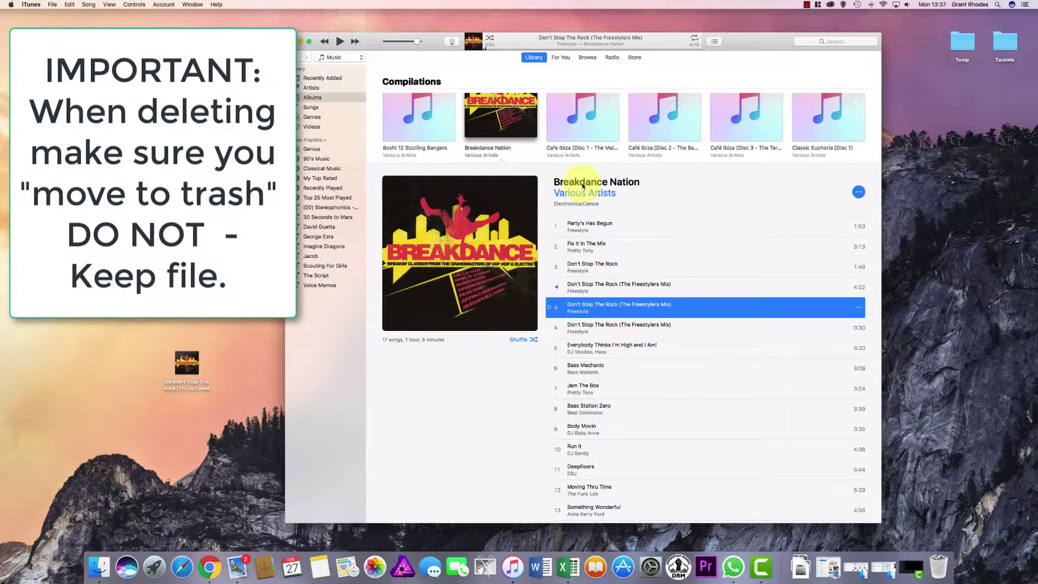
Step: Delete the remaining 0:30 AAC copy from the library and move its file to the Trash, keeping the original song
{"action": "left_click", "coordinate": [604, 294]}
{"action": "left_click", "coordinate": [597, 308]}
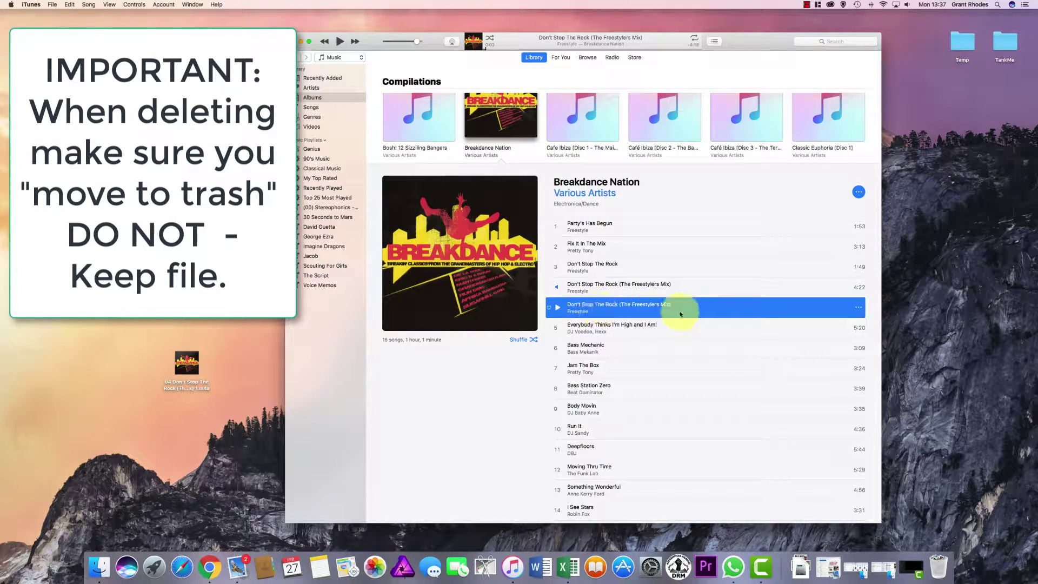
{"action": "left_click", "coordinate": [792, 328]}
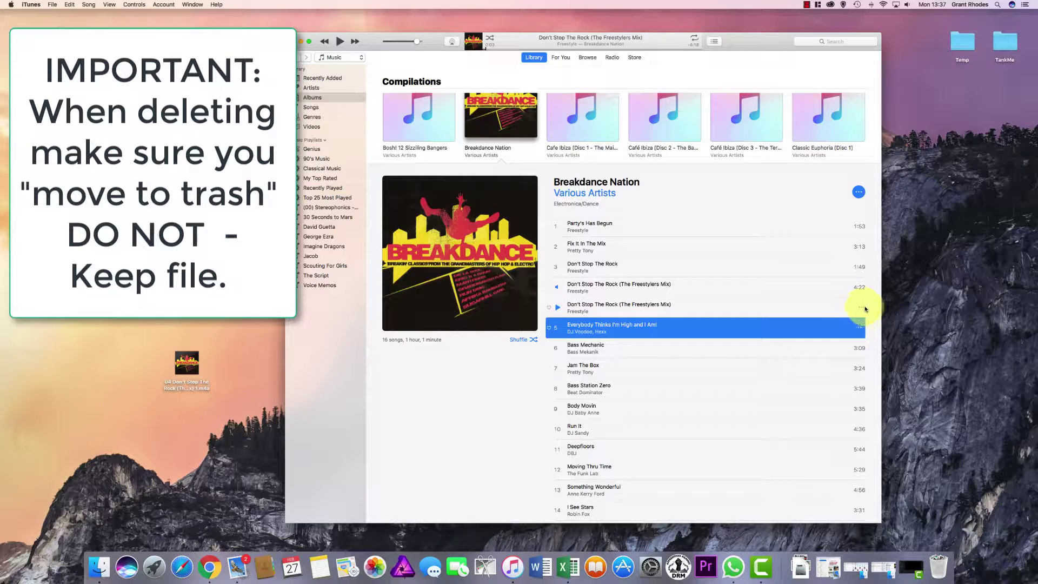
{"action": "left_click", "coordinate": [629, 310]}
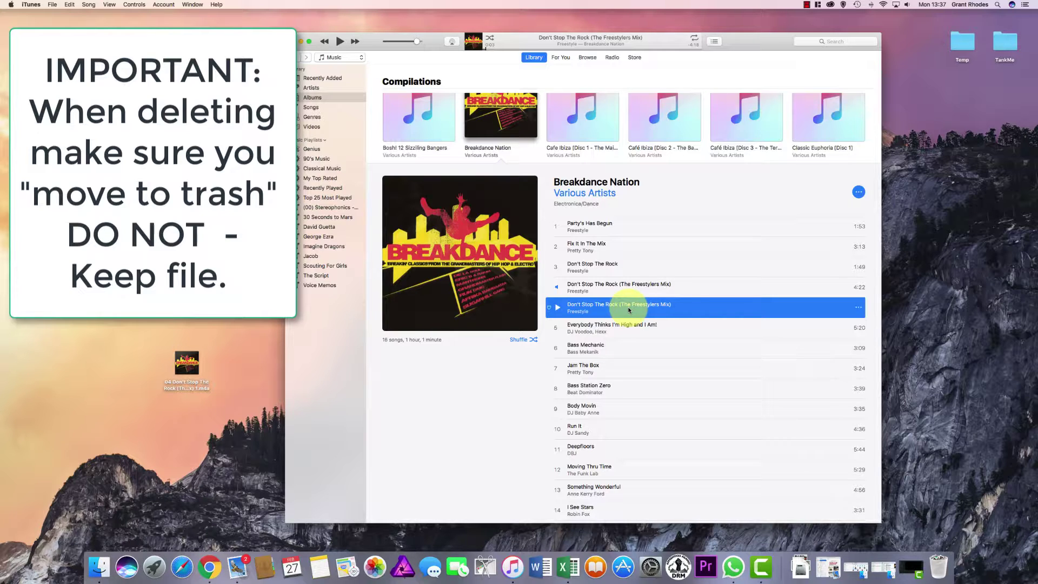
{"action": "right_click", "coordinate": [629, 310]}
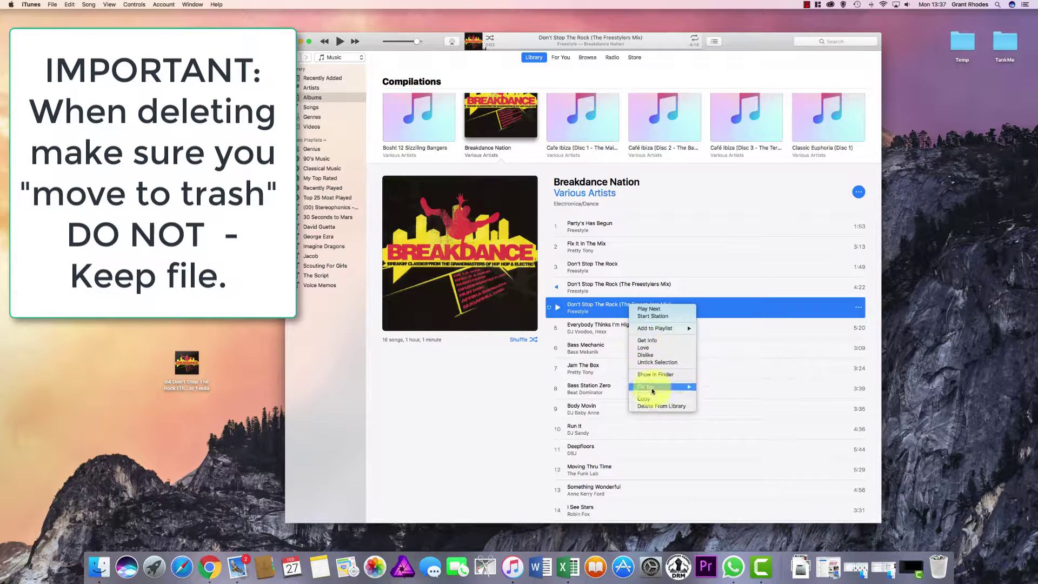
{"action": "left_click", "coordinate": [655, 410]}
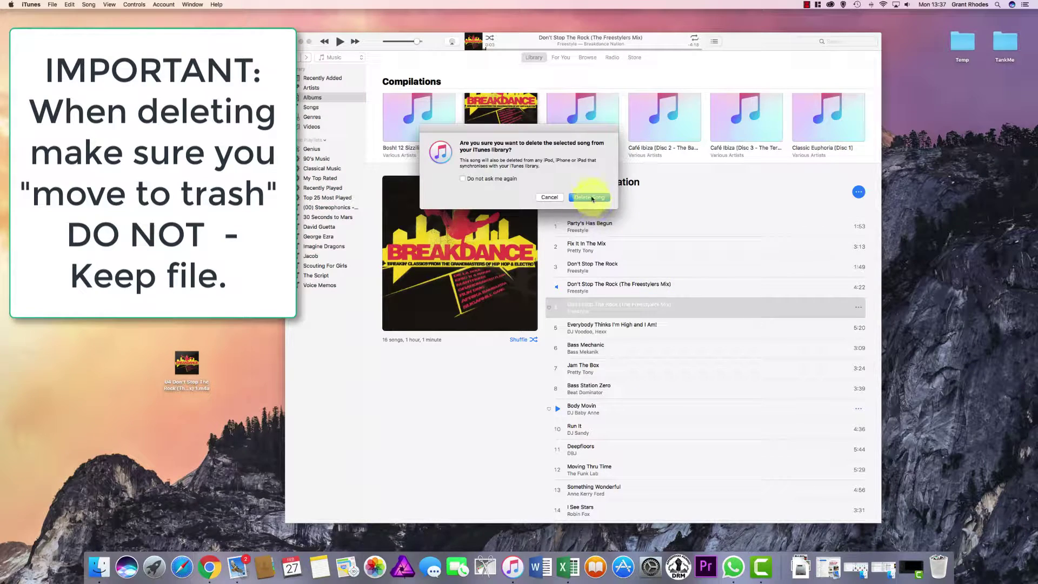
{"action": "left_click", "coordinate": [589, 198]}
{"action": "left_click", "coordinate": [585, 186]}
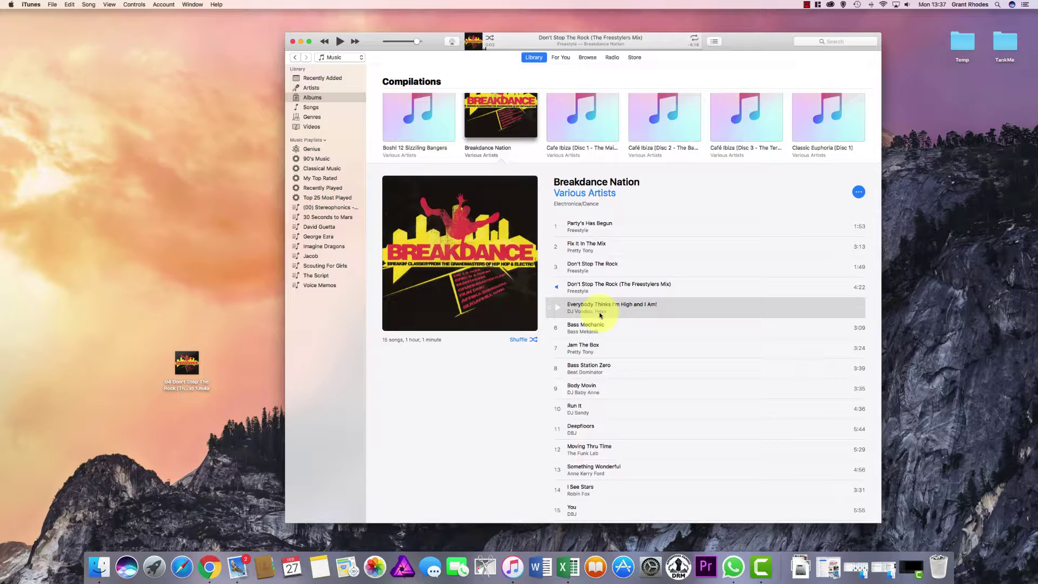
{"action": "mouse_move", "coordinate": [186, 378]}
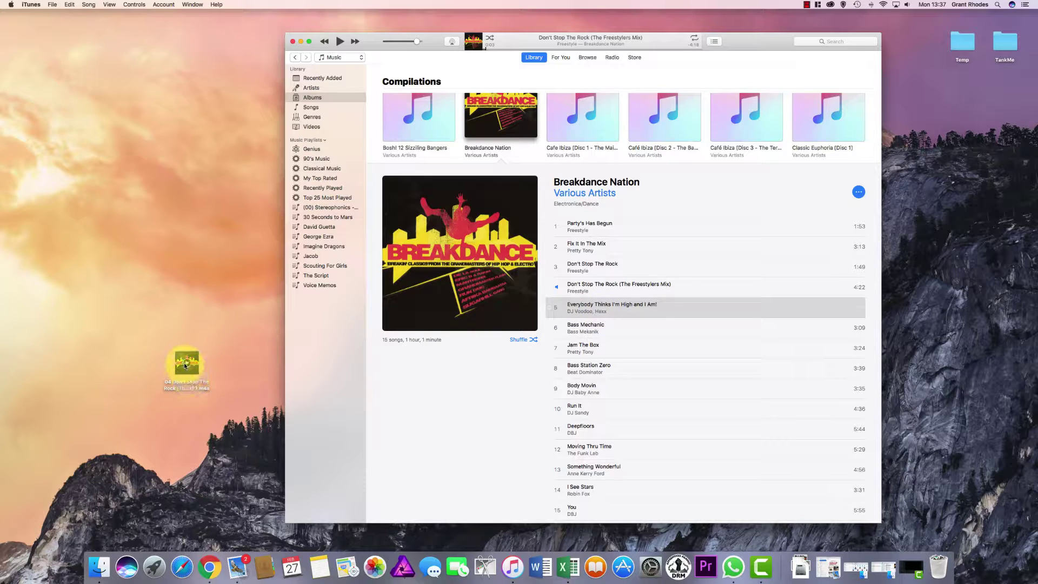
Step: Shorten the name of the song clip on the desktop to "04 Don't Stop The Rock", removing the Freestylers Mix part
{"action": "left_click", "coordinate": [203, 388]}
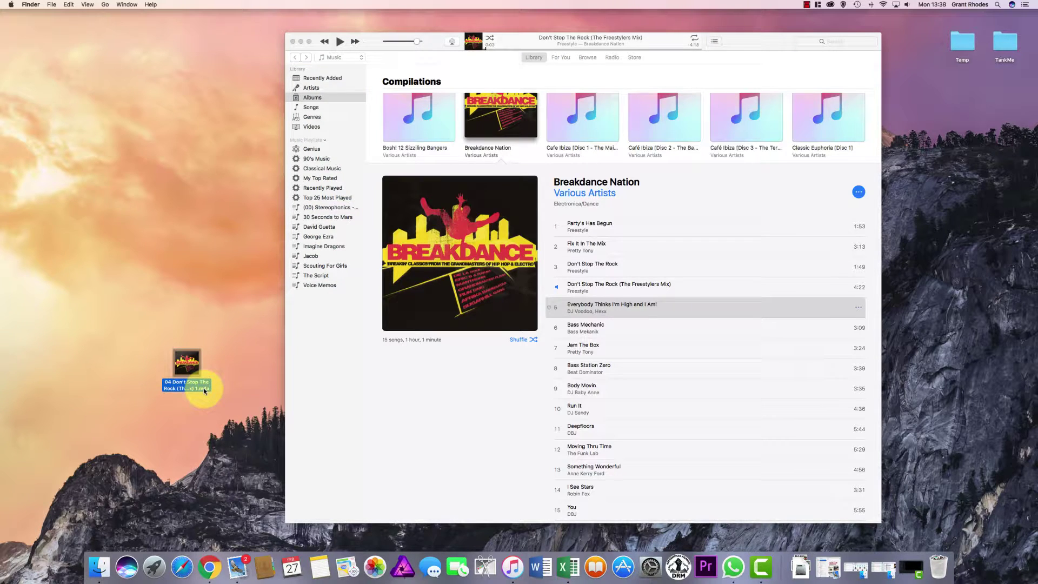
{"action": "left_click", "coordinate": [203, 387]}
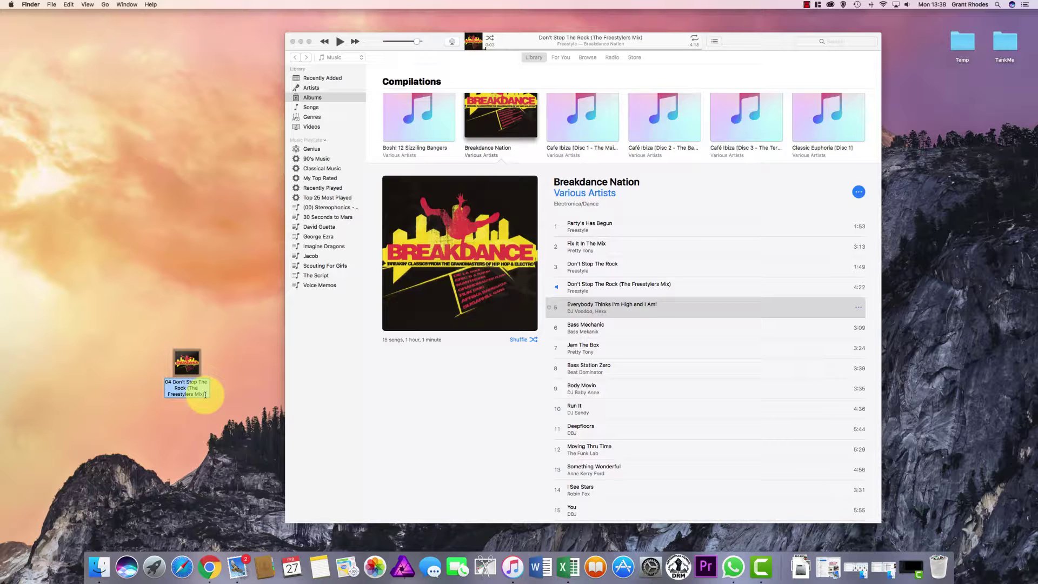
{"action": "left_click", "coordinate": [205, 394]}
{"action": "mouse_move", "coordinate": [205, 394]}
{"action": "left_mouse_down"}
{"action": "mouse_move", "coordinate": [178, 390]}
{"action": "mouse_move", "coordinate": [187, 388]}
{"action": "left_mouse_up"}
{"action": "key", "text": "BackSpace"}
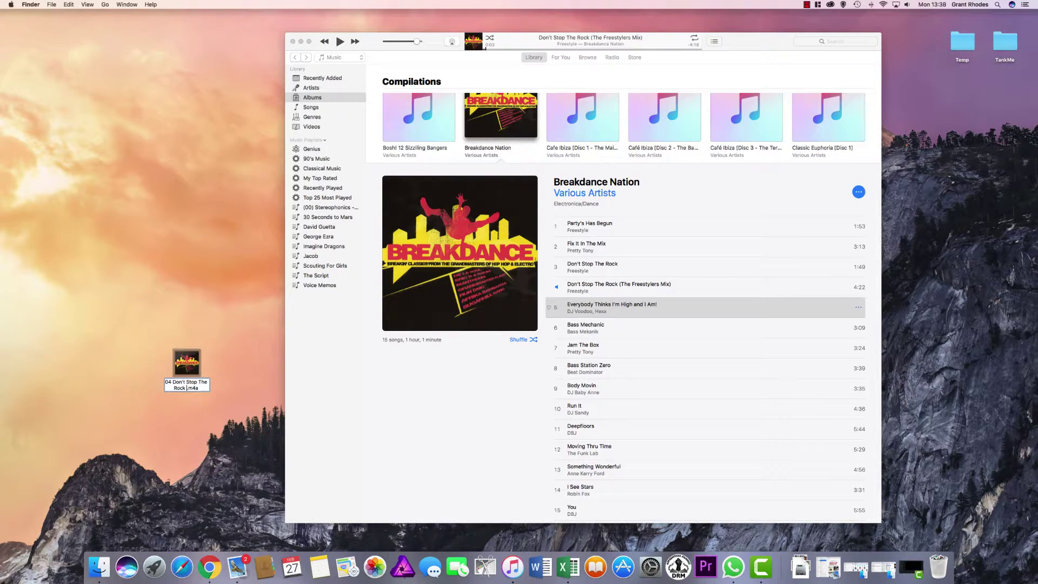
{"action": "key", "text": "BackSpace"}
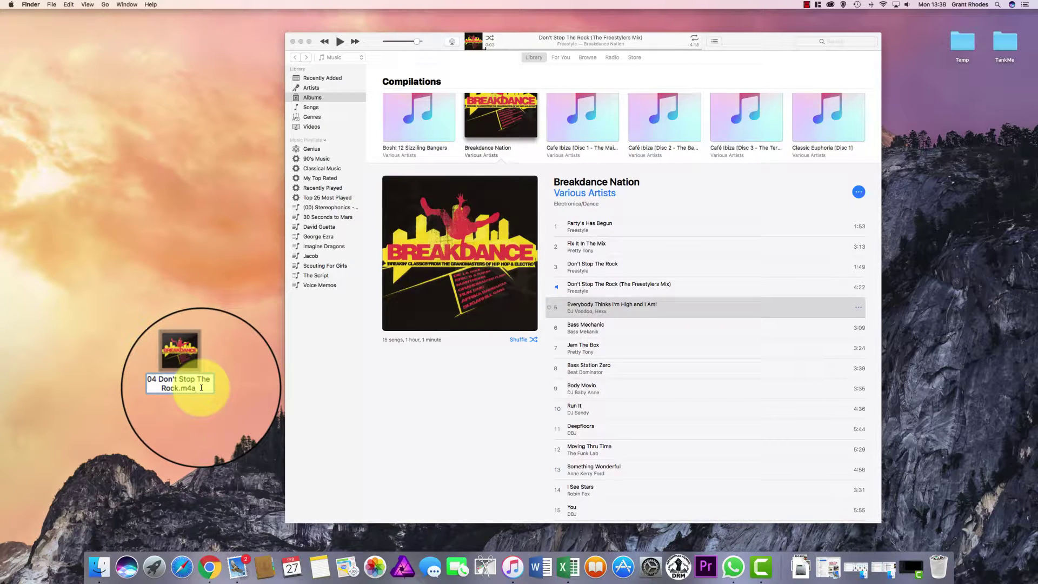
Step: Change the desktop clip's file extension to .m4r and confirm using the new extension
{"action": "key", "text": "BackSpace"}
{"action": "type", "text": "r"}
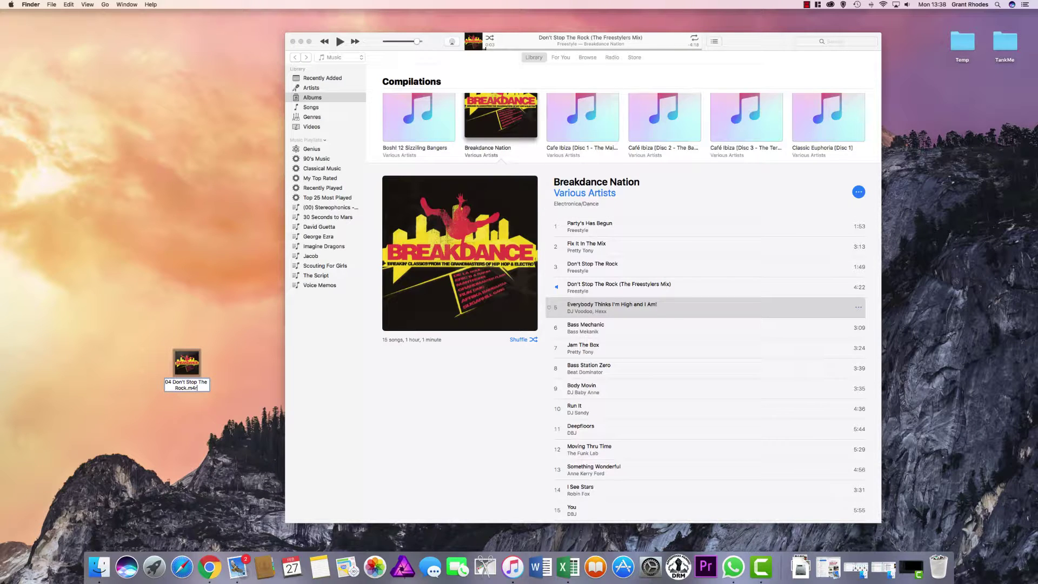
{"action": "key", "text": "Return"}
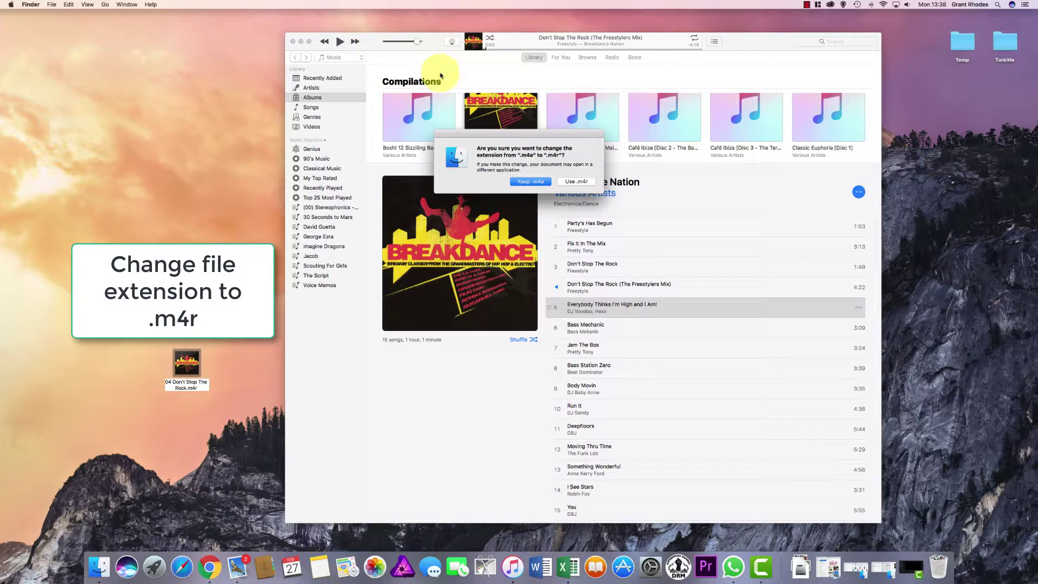
{"action": "left_click_drag", "start_coordinate": [506, 135], "coordinate": [166, 180]}
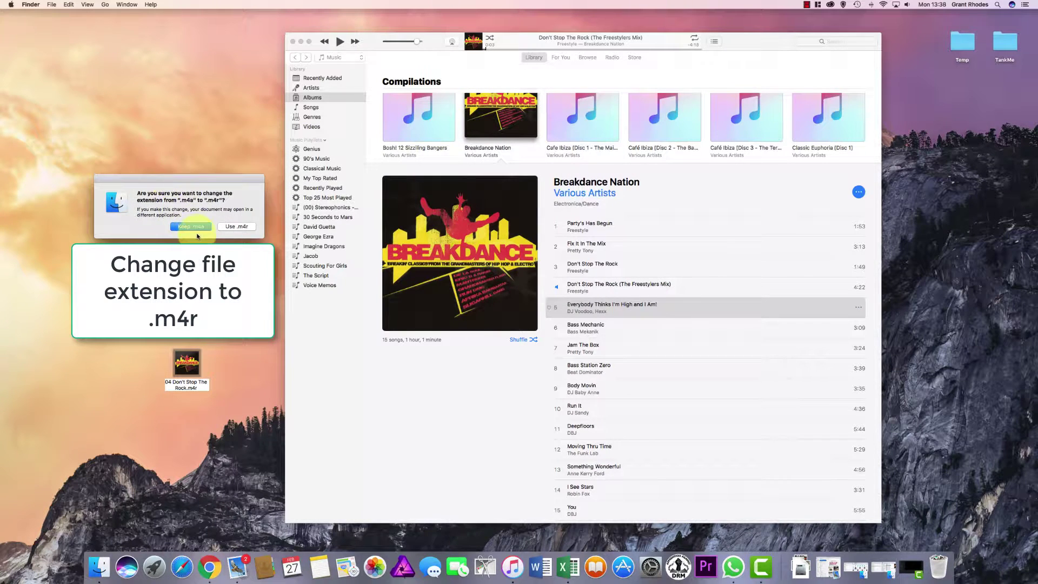
{"action": "left_click", "coordinate": [237, 226]}
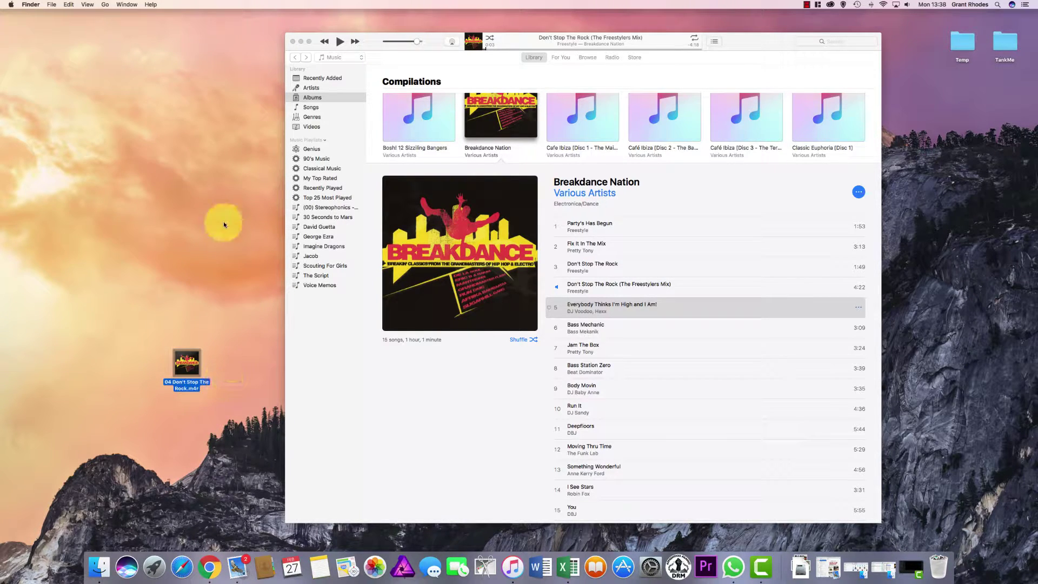
Step: Hide Tones from the iTunes media type list and turn it back on
{"action": "left_click", "coordinate": [333, 312]}
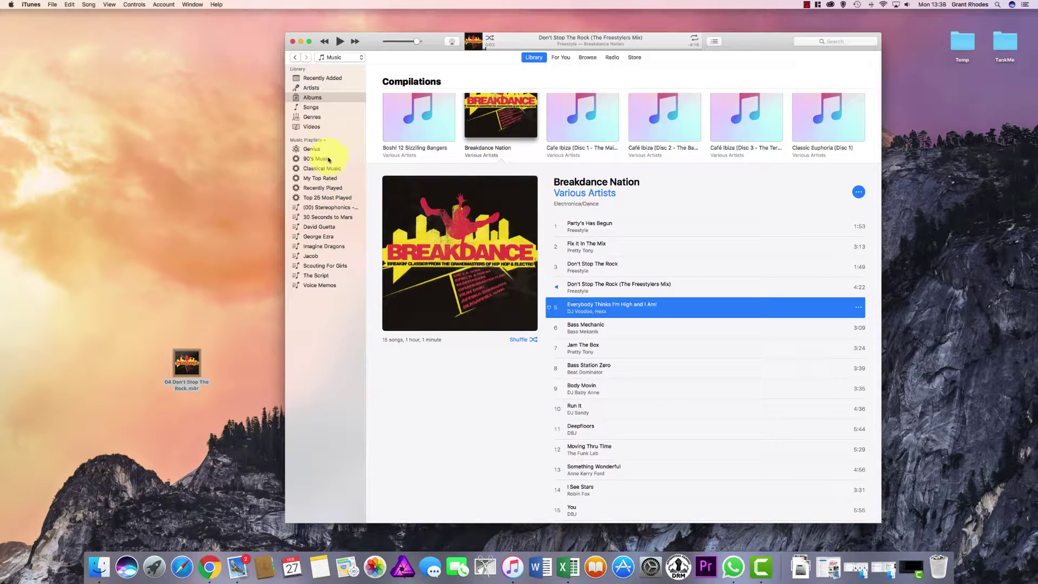
{"action": "left_click", "coordinate": [341, 57]}
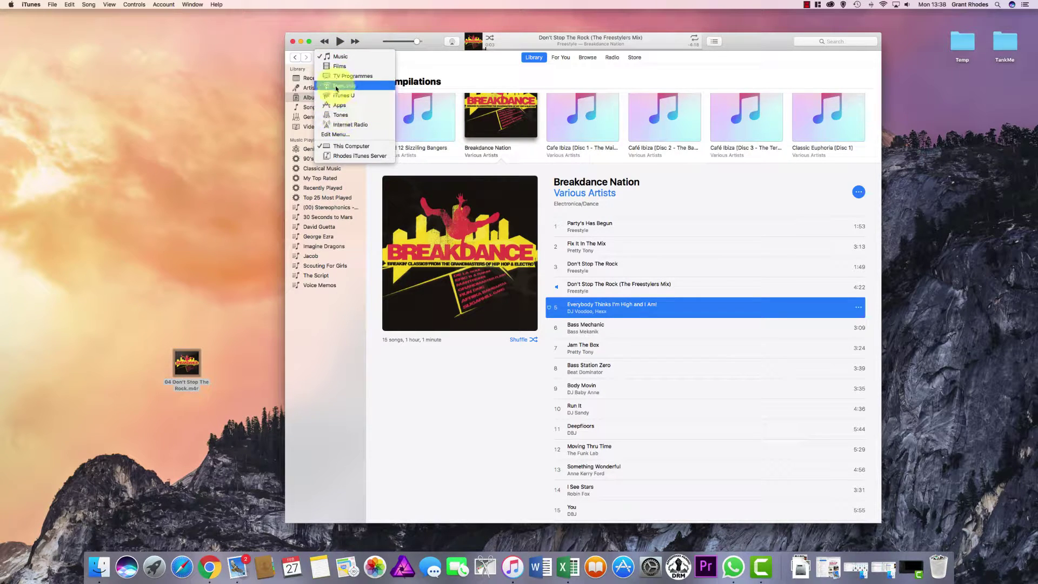
{"action": "left_click", "coordinate": [341, 135]}
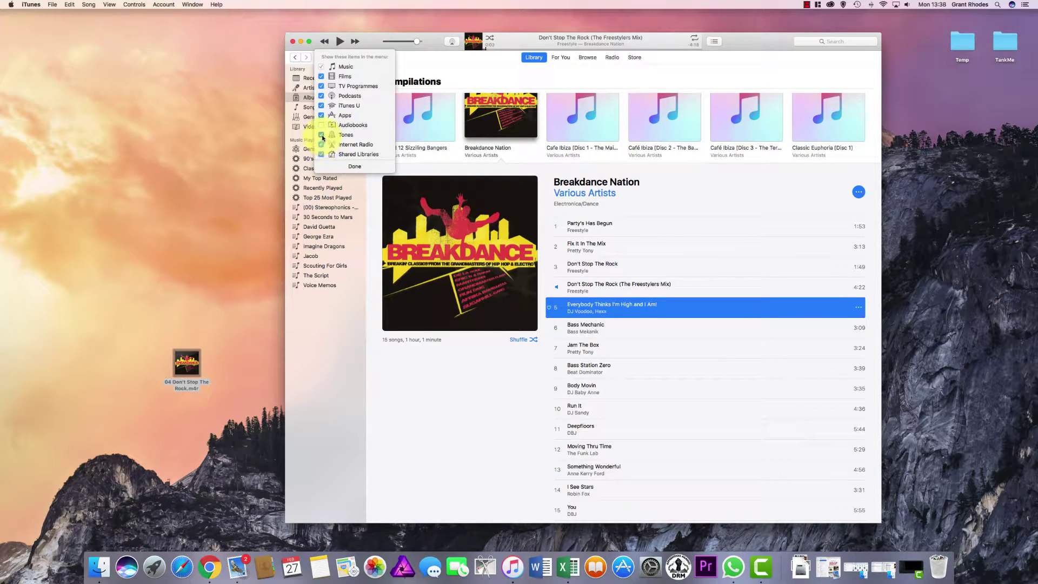
{"action": "left_click", "coordinate": [321, 125]}
{"action": "left_click", "coordinate": [321, 135]}
{"action": "left_click", "coordinate": [353, 167]}
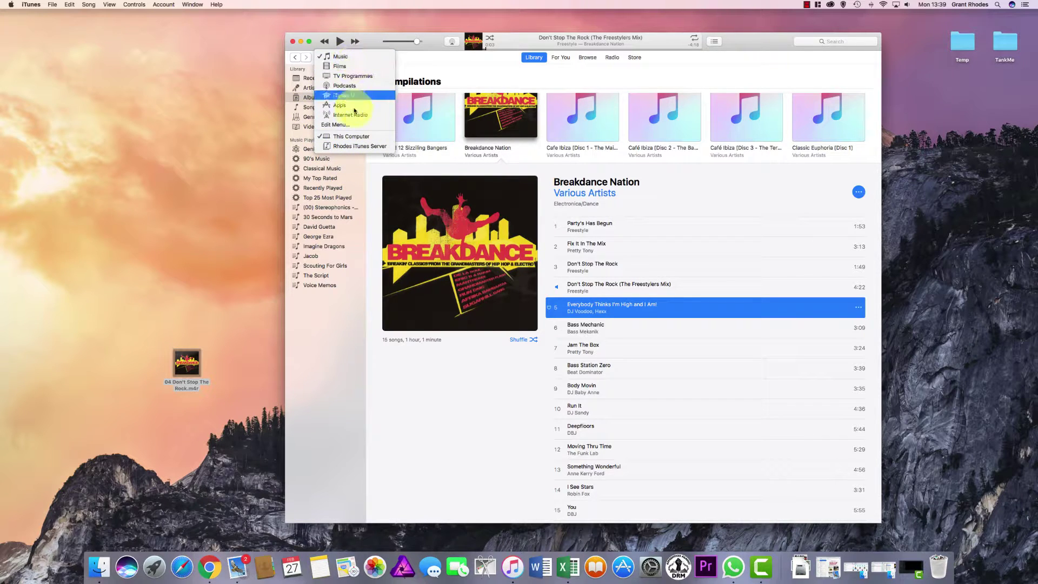
{"action": "left_click", "coordinate": [336, 125]}
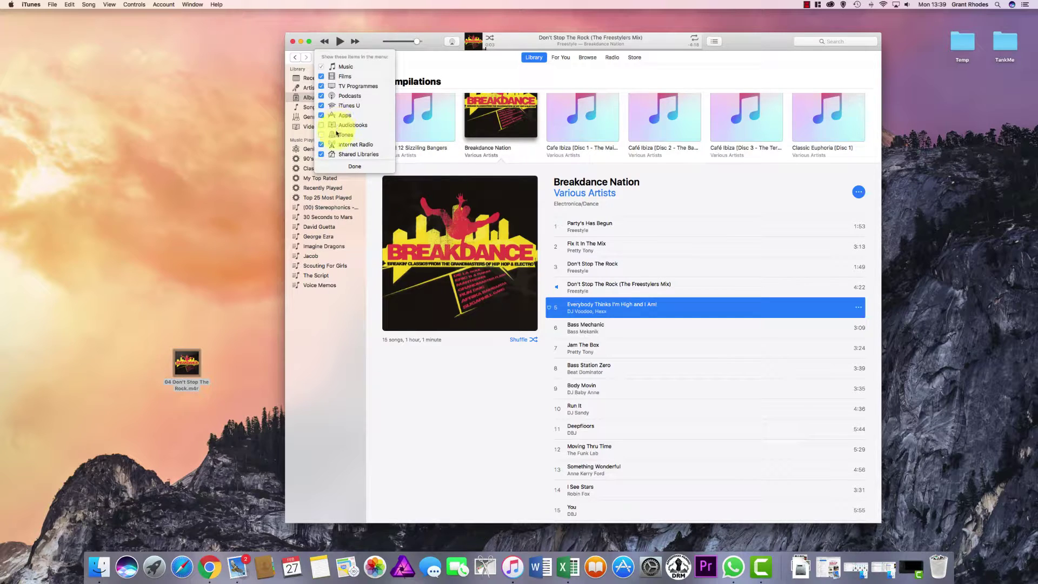
{"action": "left_click", "coordinate": [351, 167]}
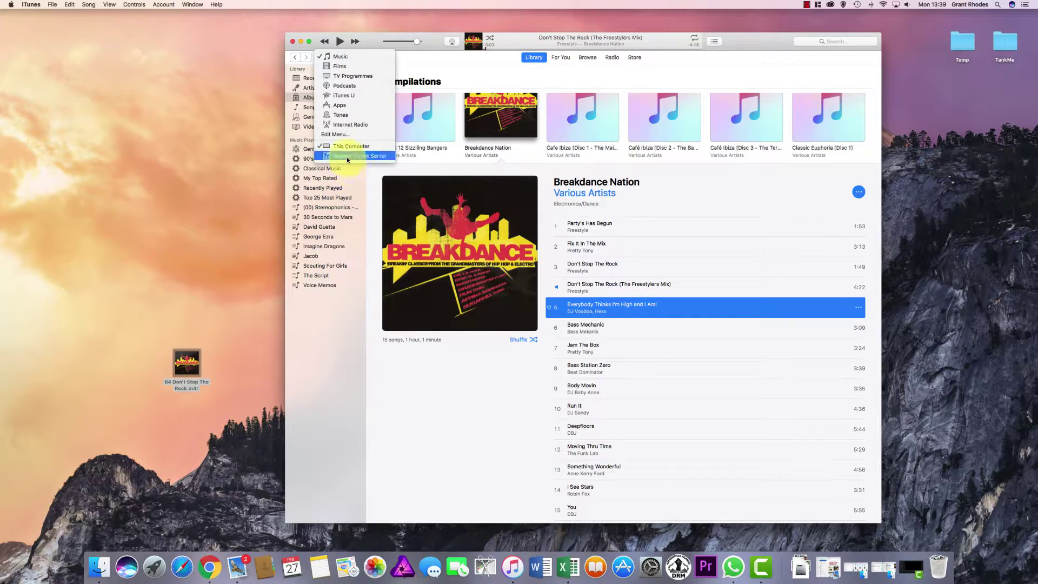
Step: Open the Tones library and add the file "04 Don't Stop The Rock.m4r" to it from the desktop
{"action": "left_click", "coordinate": [344, 116]}
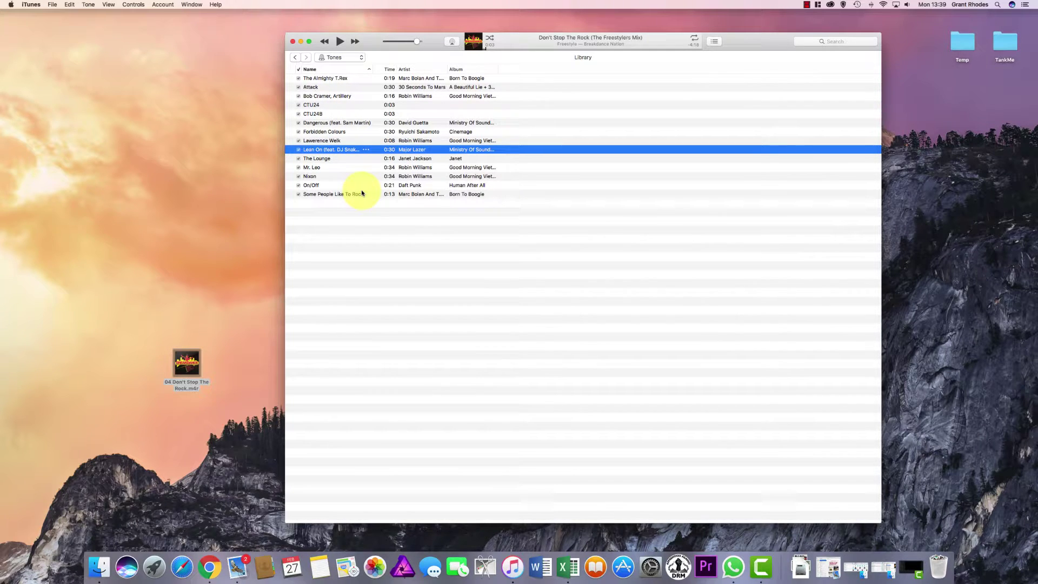
{"action": "left_click", "coordinate": [194, 357]}
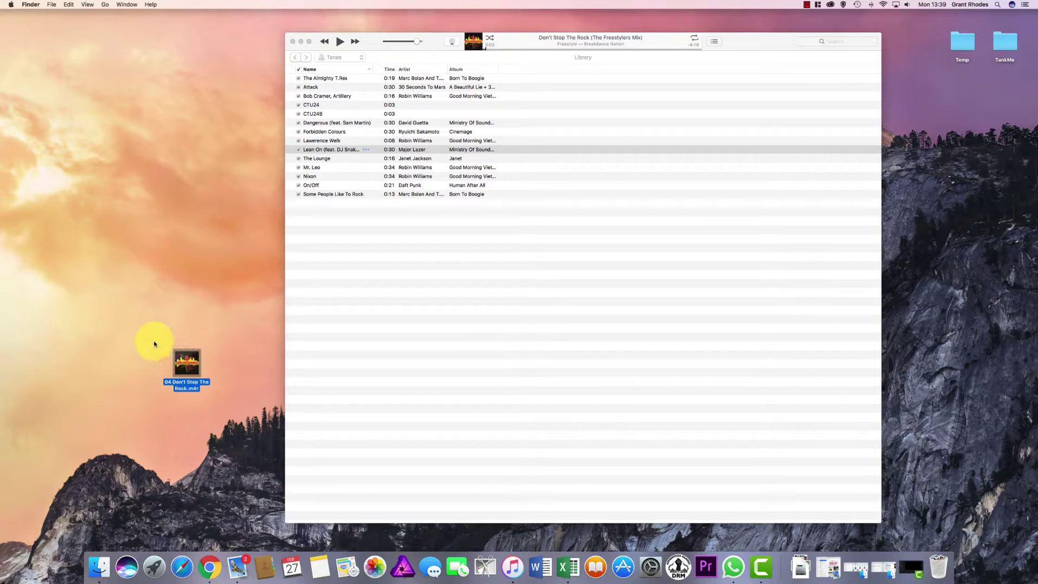
{"action": "mouse_move", "coordinate": [191, 357]}
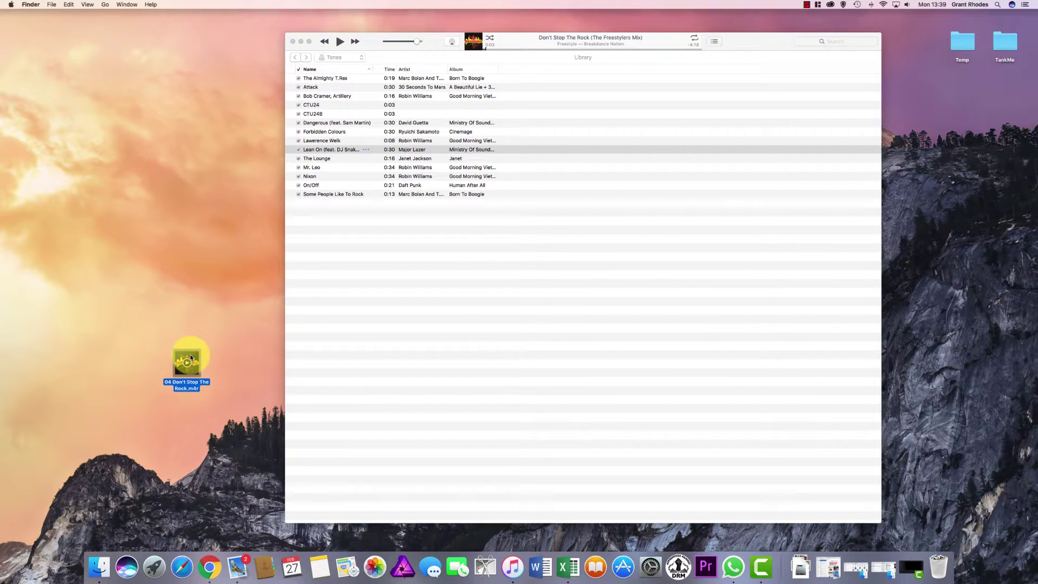
{"action": "left_click_drag", "start_coordinate": [191, 358], "coordinate": [323, 226]}
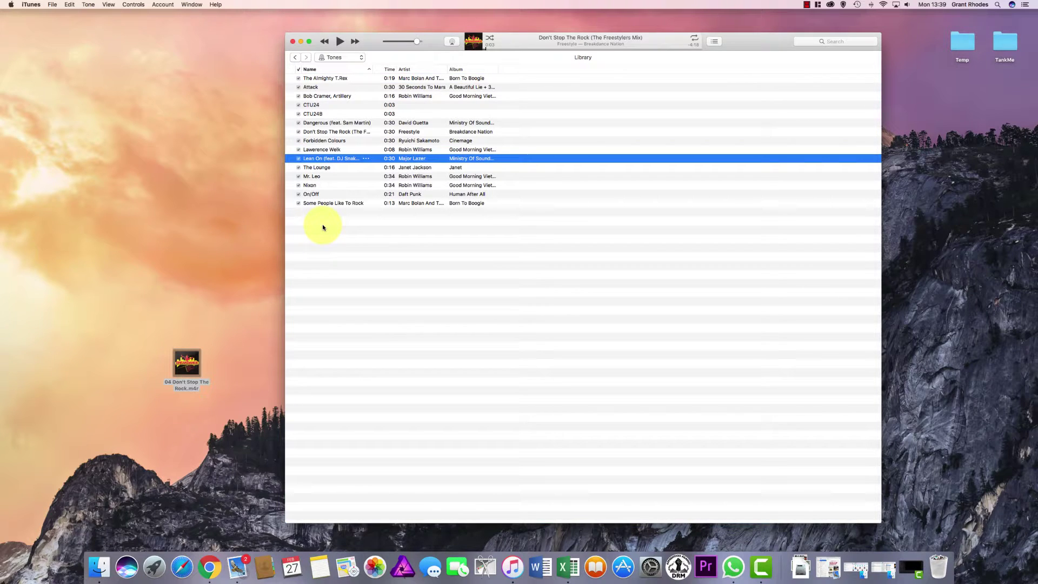
Step: Play the newly added "Don't Stop The Rock" ringtone in the Tones library
{"action": "left_click", "coordinate": [321, 133]}
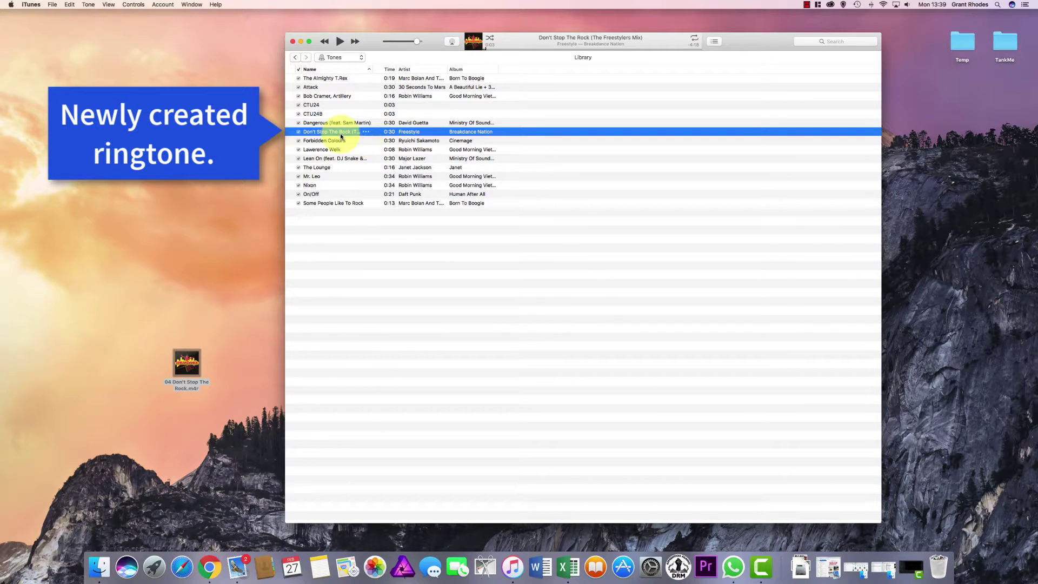
{"action": "left_click", "coordinate": [338, 41]}
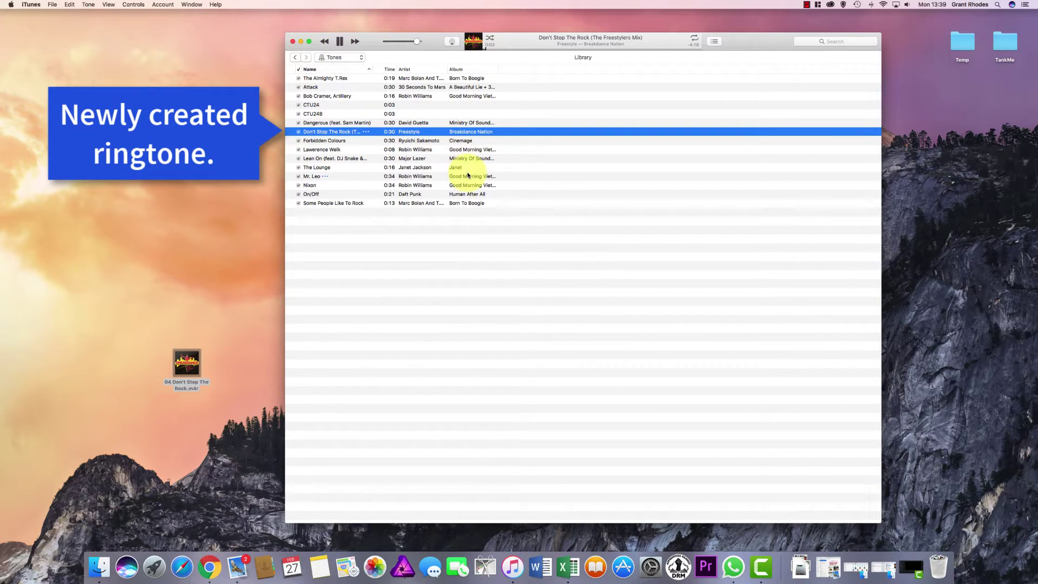